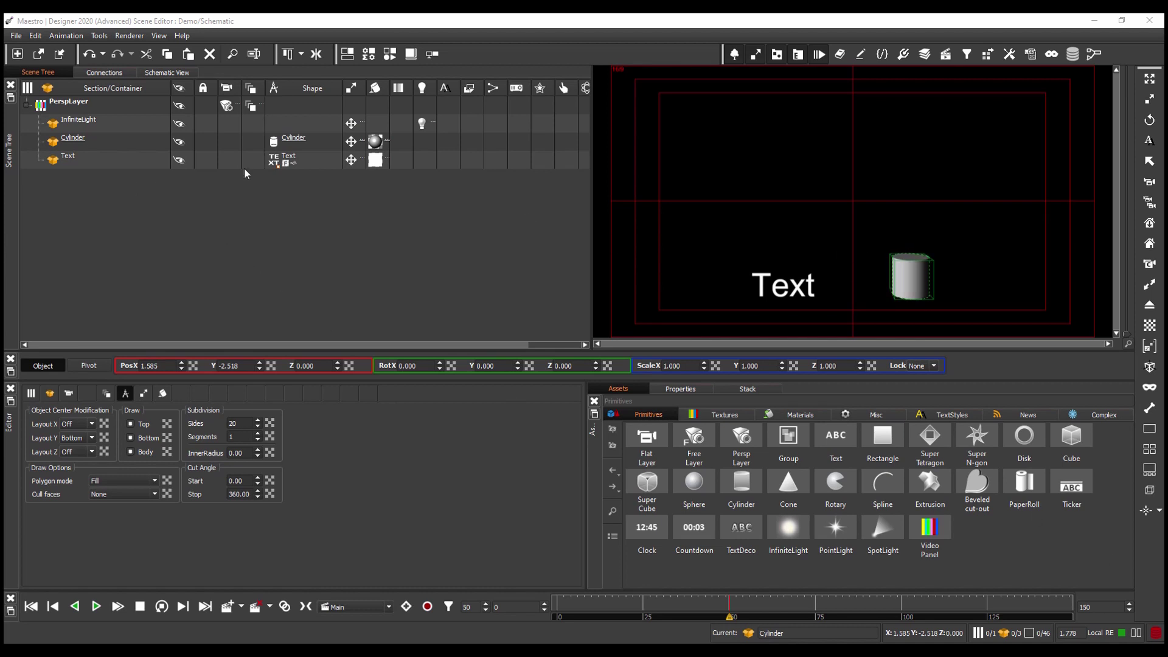
Step: Select the cylinder and key its Y scale at 0 on frame 0 of the Main animation
left_click(135, 141)
left_click(137, 165)
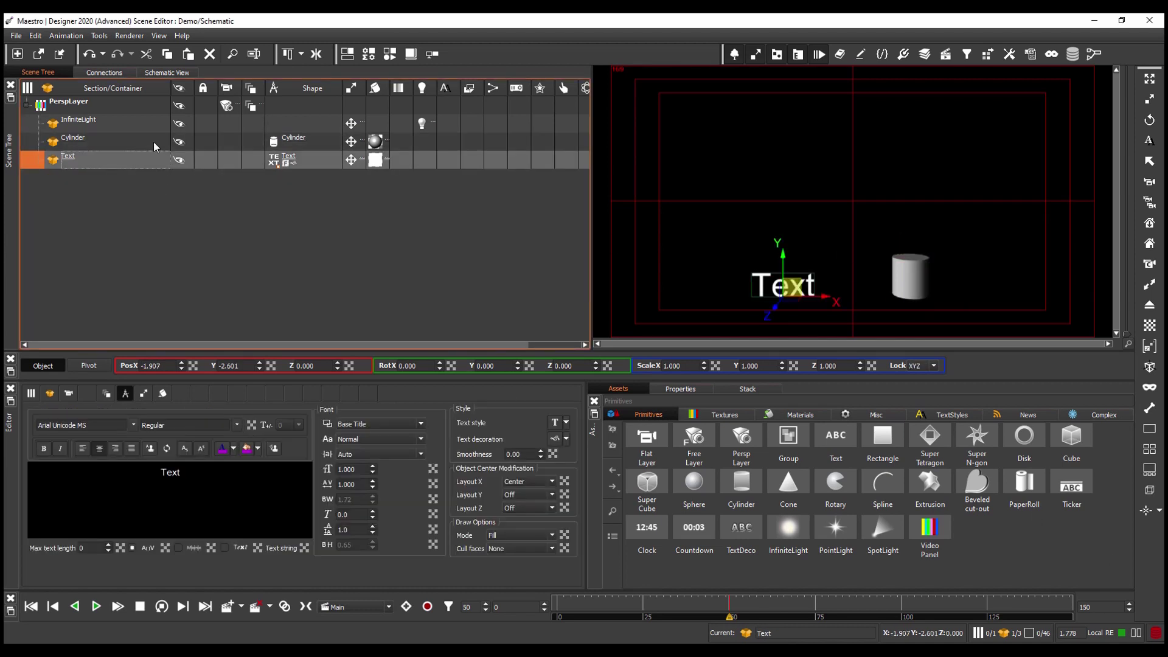
left_click(152, 141)
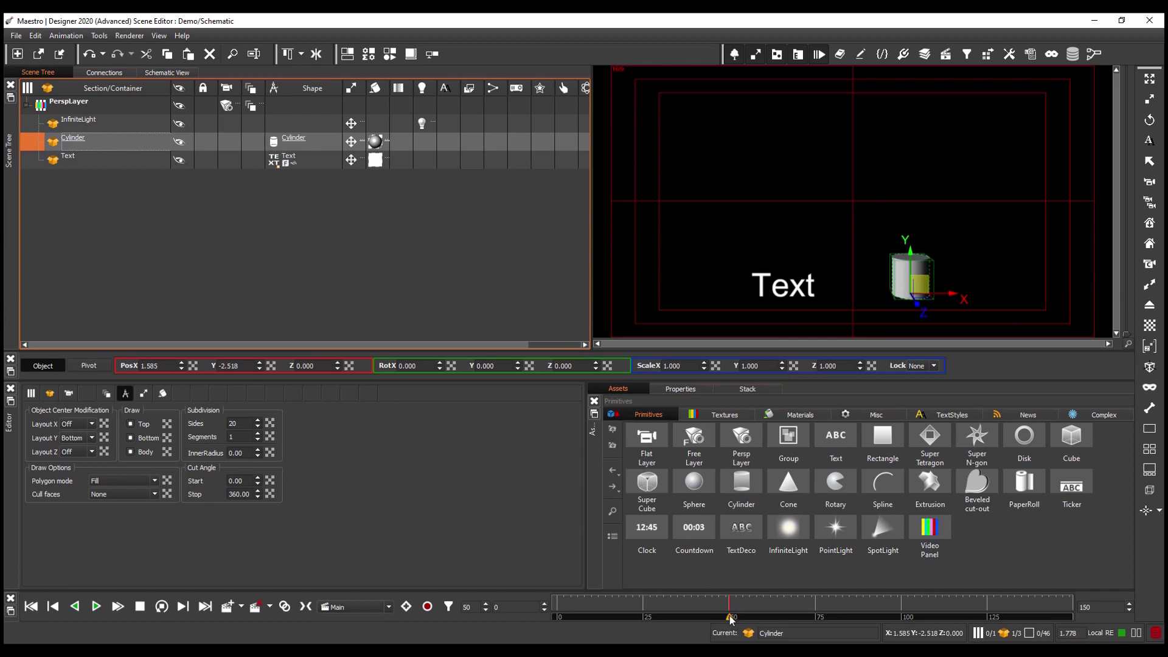
left_click_drag(731, 622, 529, 611)
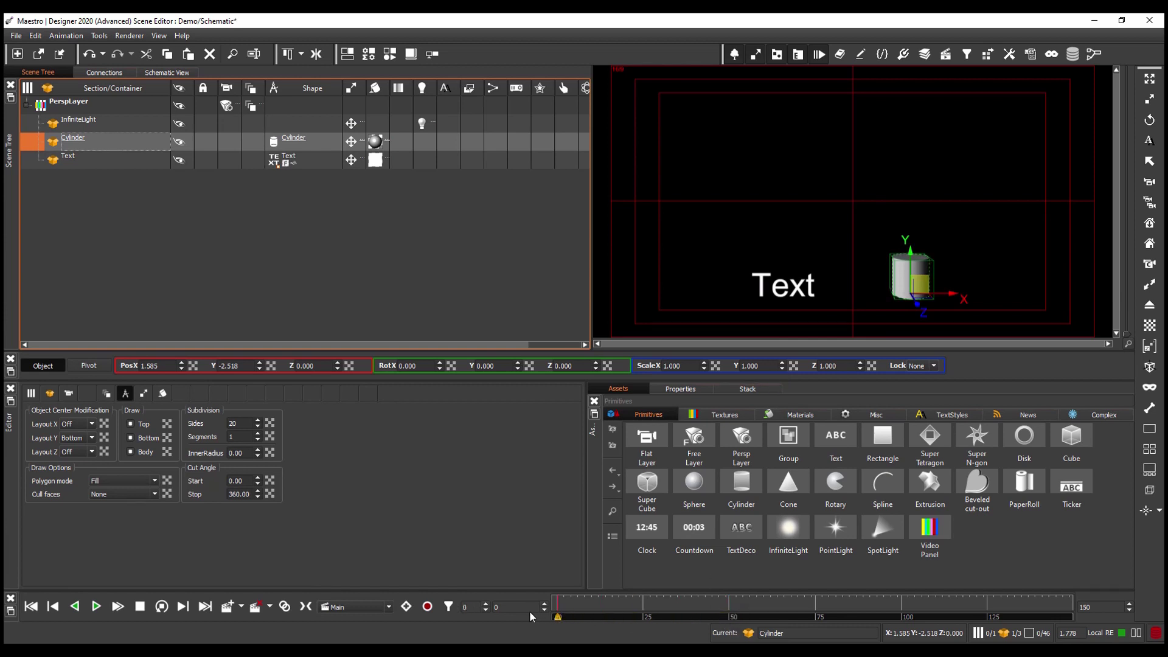
left_click(765, 366)
type("0")
key("Return")
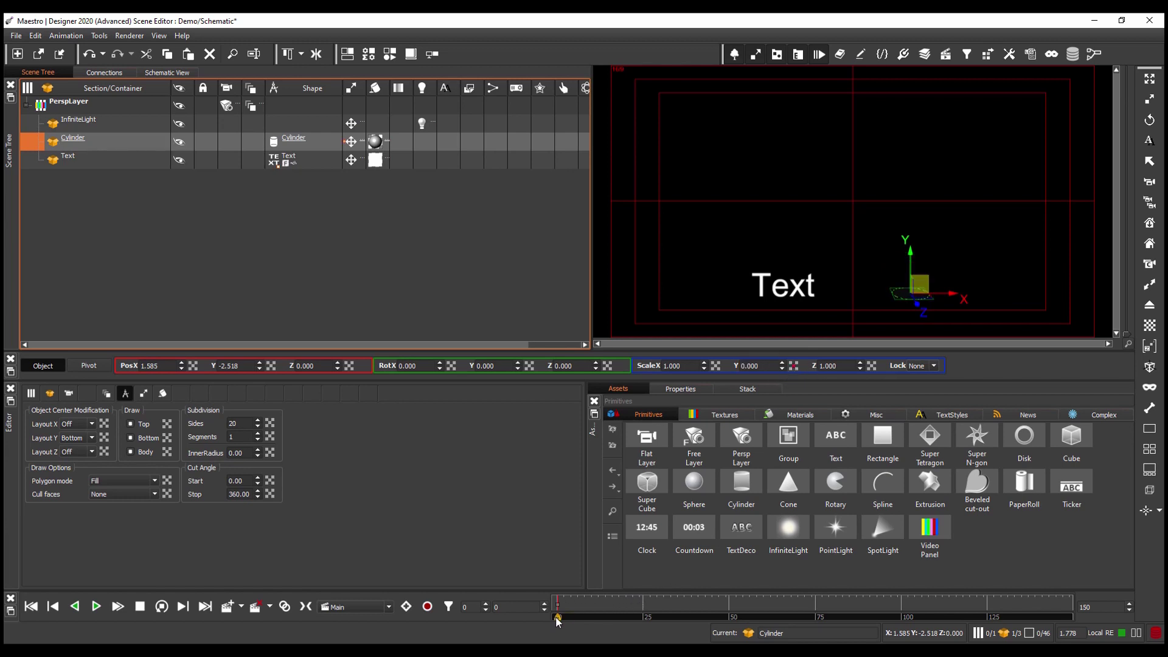
Step: Key the cylinder's Y scale at 1 on frame 50 and play the animation from the start
key("space")
left_click(773, 365)
type("1")
key("Return")
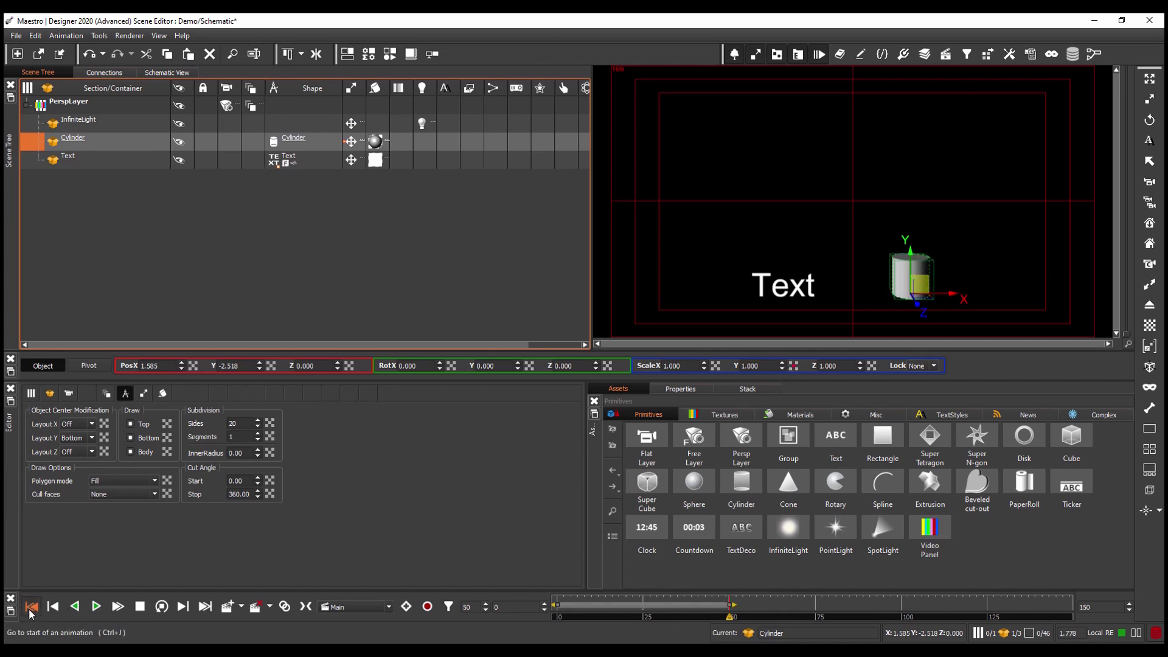
left_click(30, 607)
left_click(97, 606)
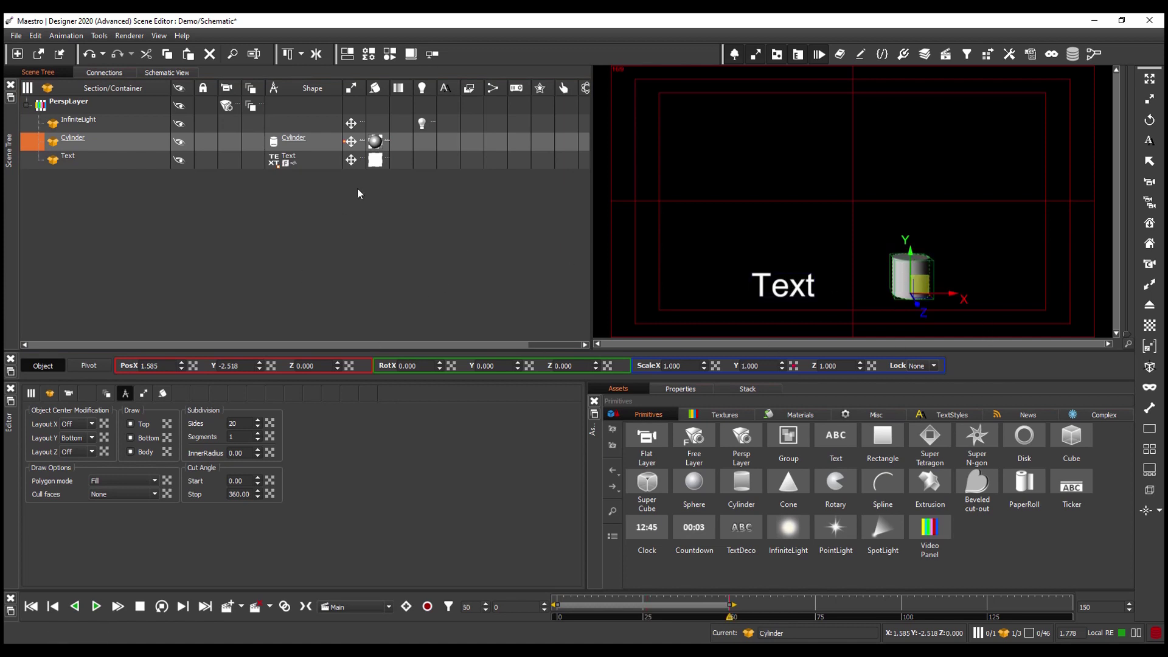
Step: Add the cylinder's Y scale to the schematic board, expand its animation source node and play Main from it
left_click(190, 71)
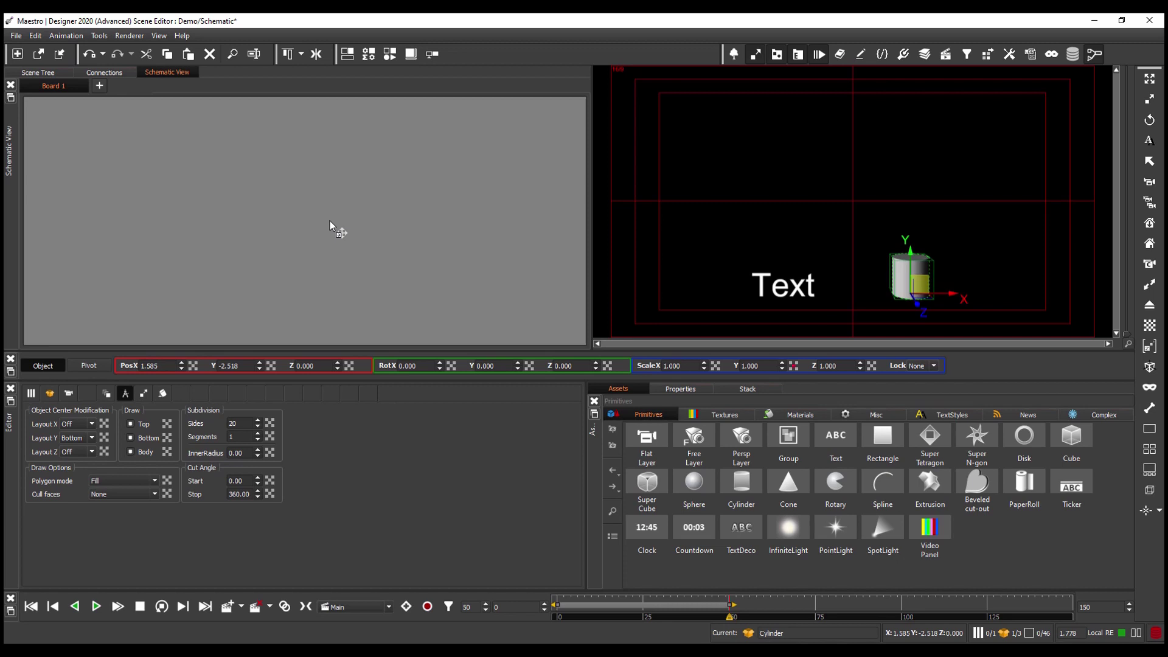
left_click_drag(225, 228, 226, 229)
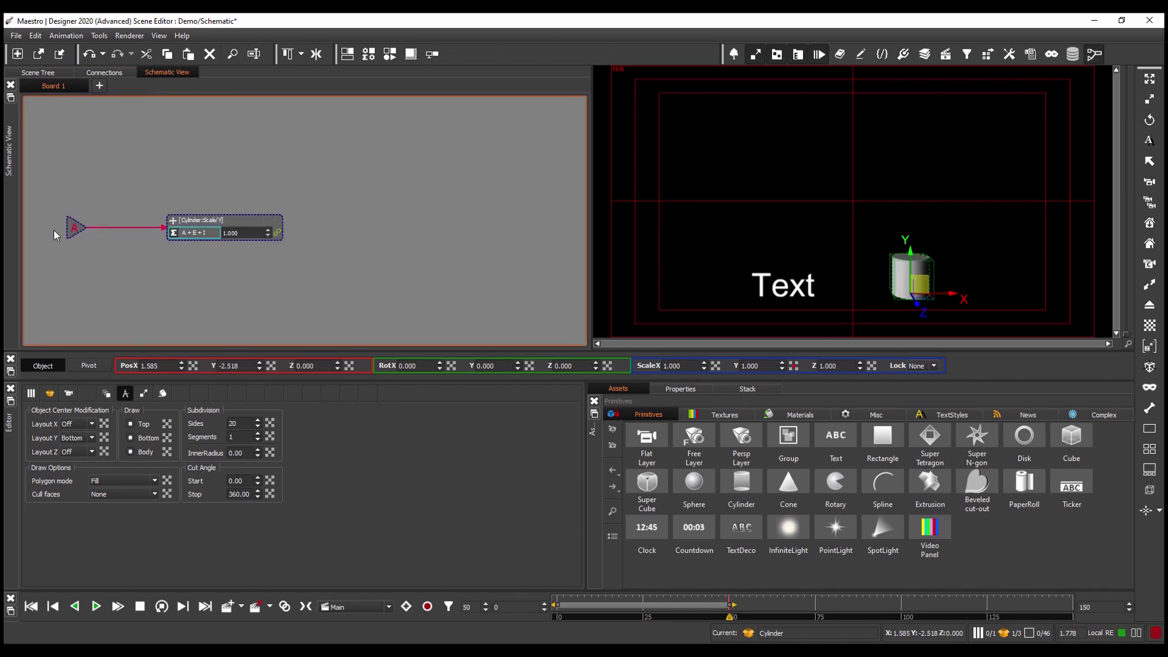
left_click(75, 228)
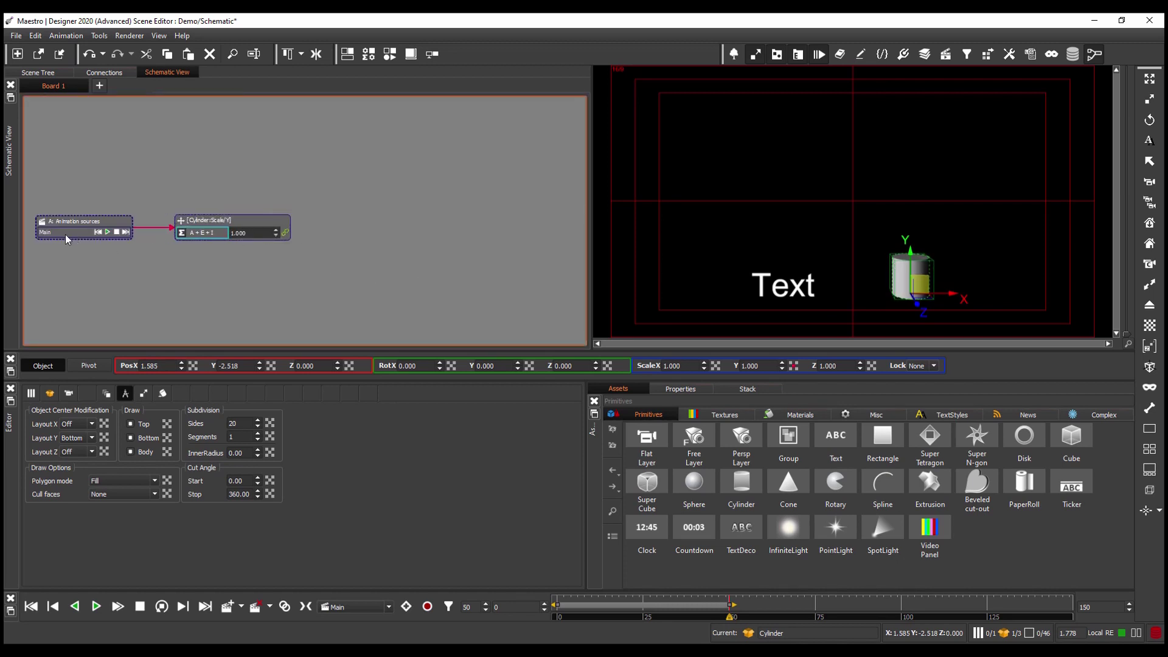
left_click(106, 232)
Step: Add the Text object's input string to the schematic, connect the cylinder's Y scale output to it and play Main
left_click(57, 74)
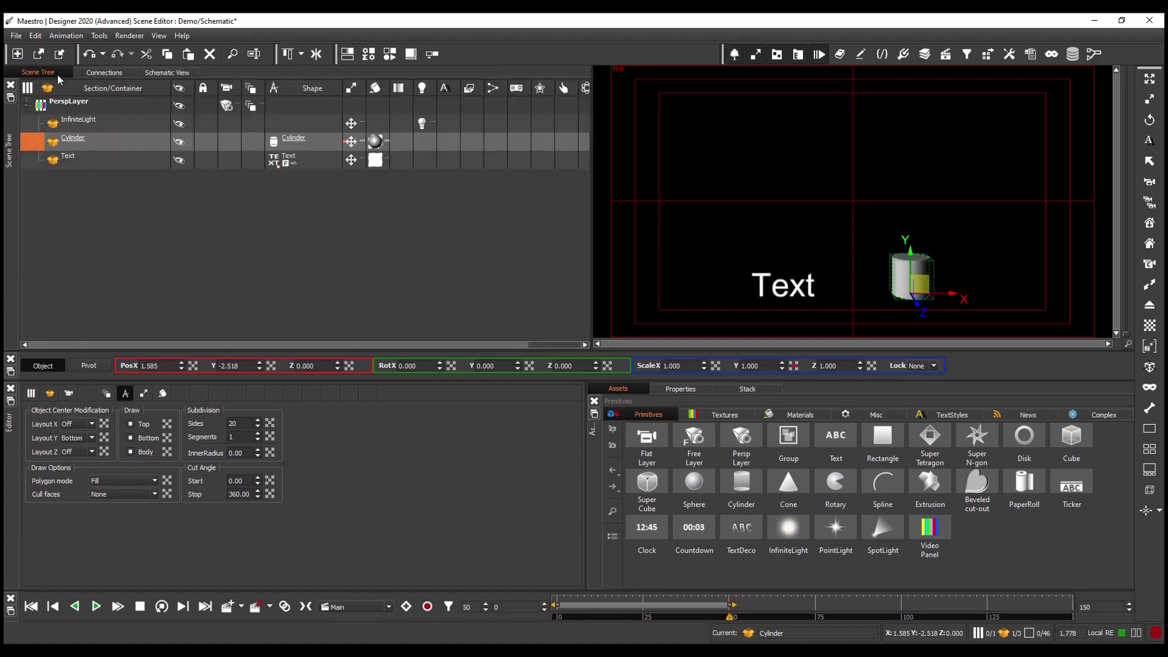
left_click(273, 162)
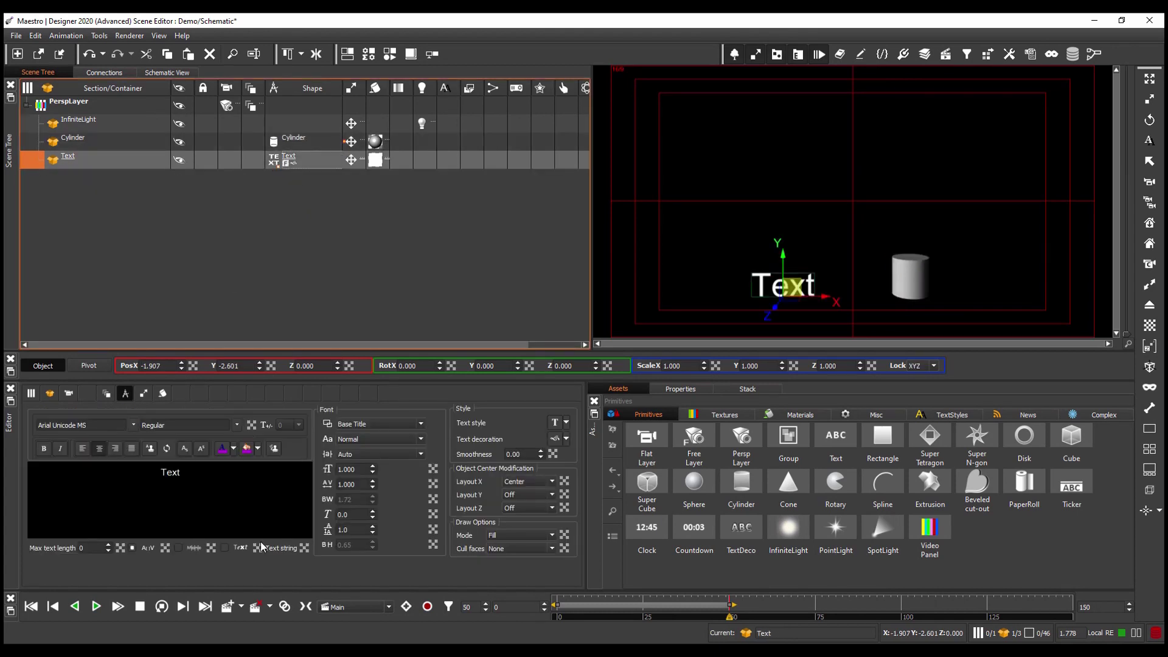
left_click(186, 73)
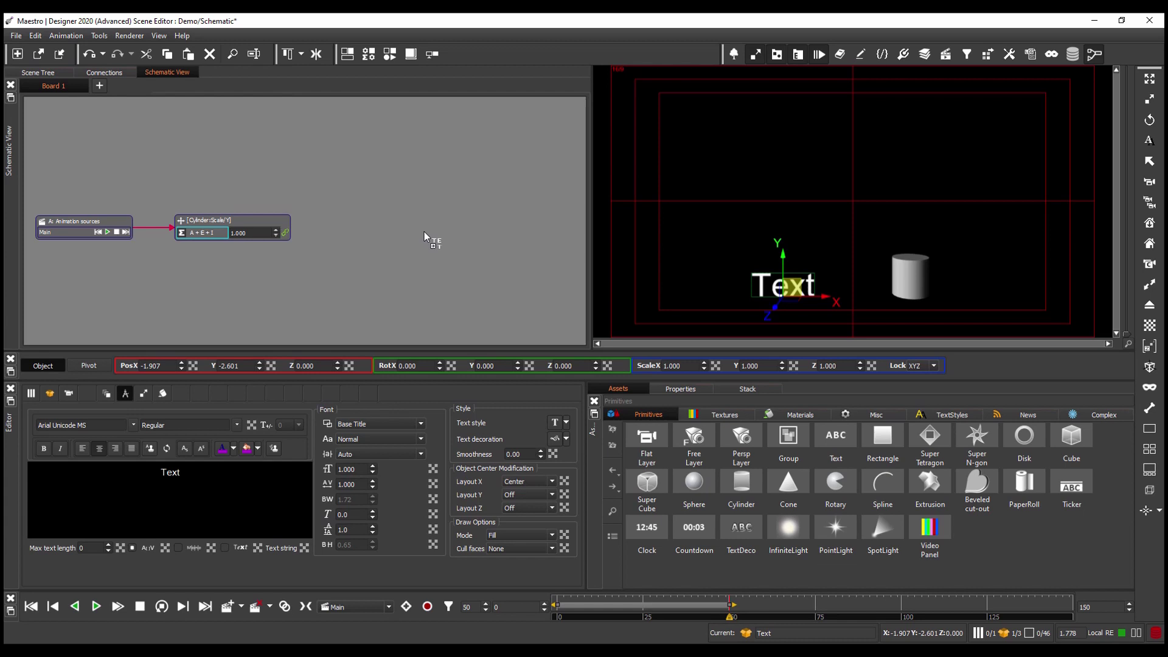
left_click_drag(406, 224, 407, 224)
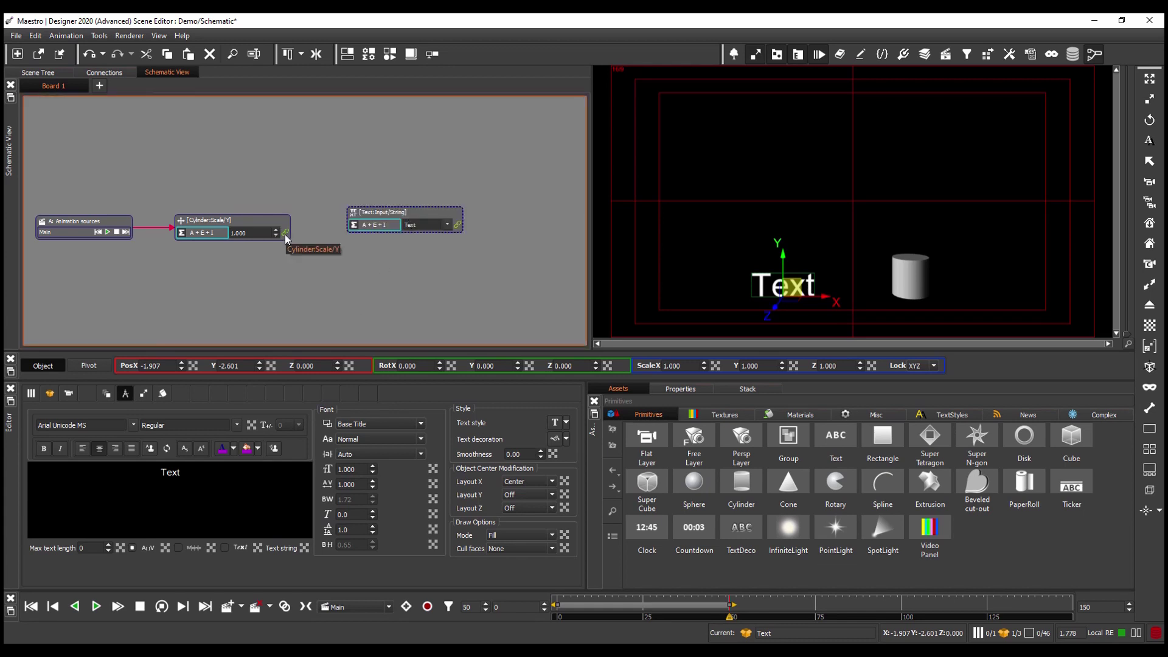
left_click_drag(284, 236, 368, 225)
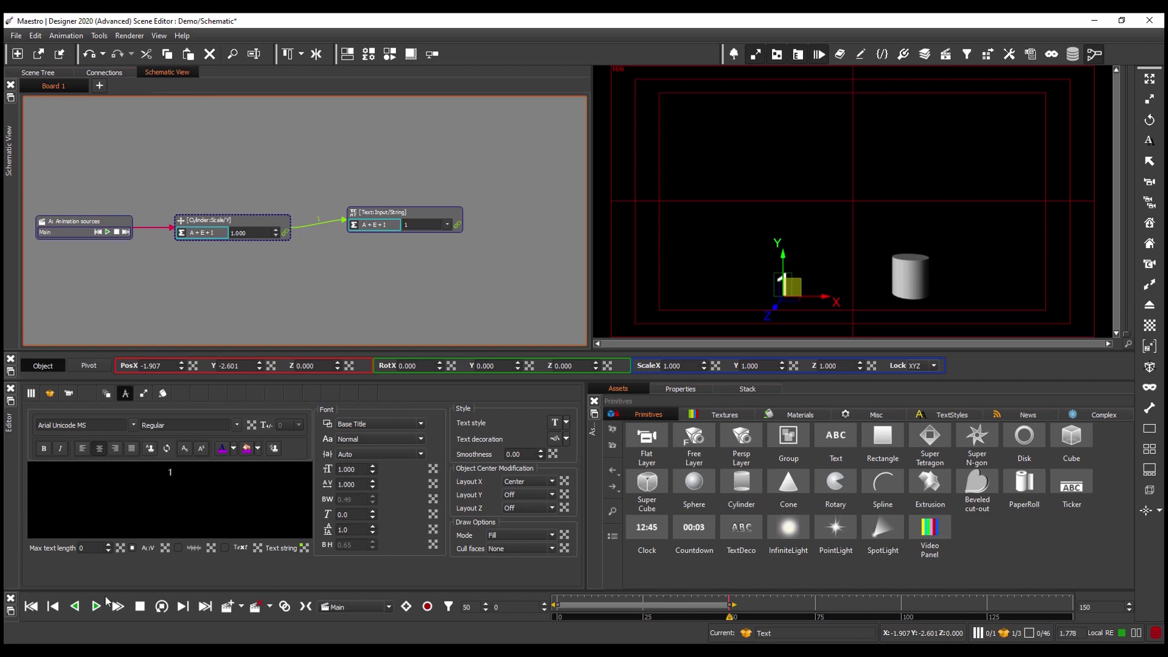
left_click(106, 232)
Step: Create an export for the cylinder's Y scale
left_click(54, 72)
left_click(111, 139)
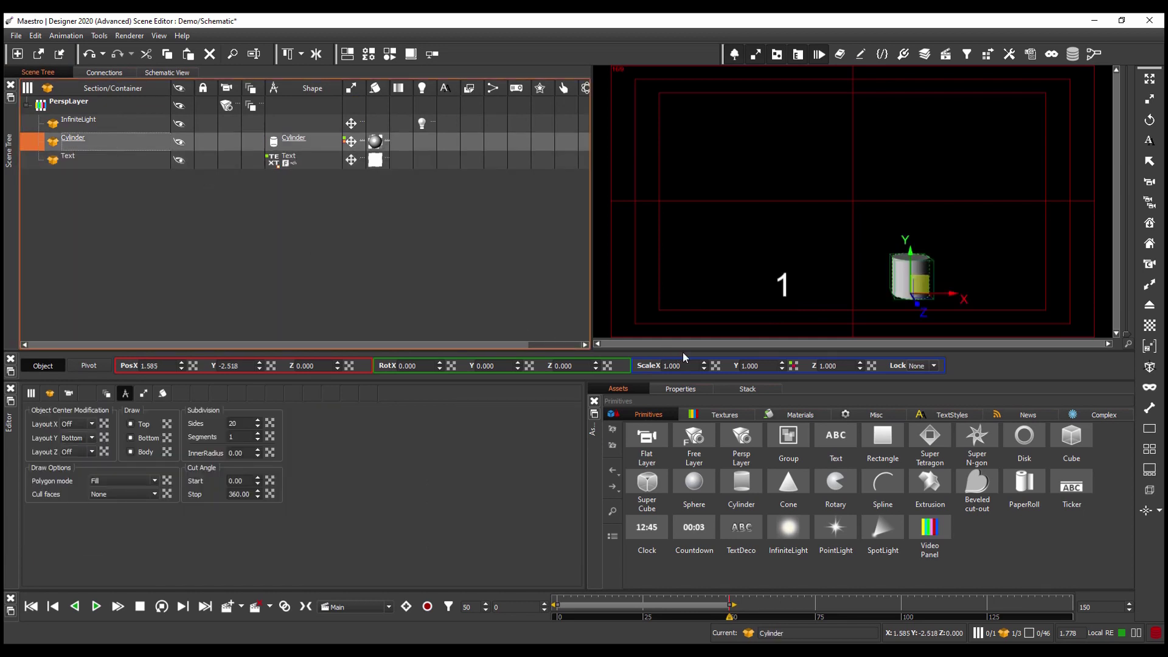
right_click(795, 367)
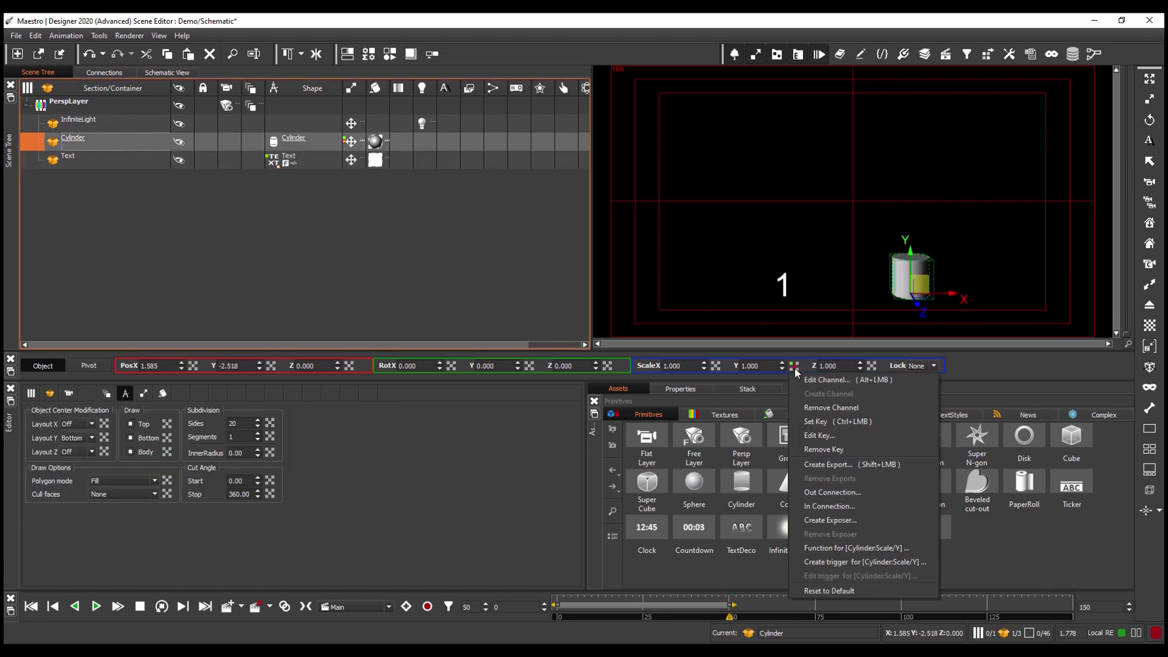
left_click(861, 465)
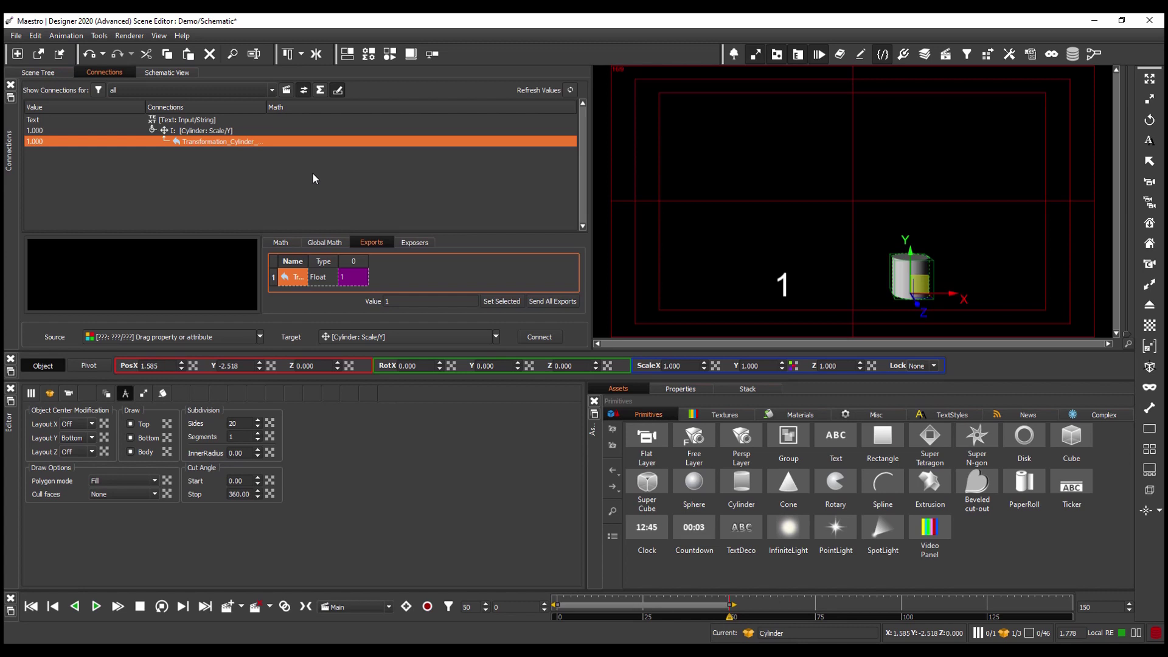
Step: Reveal the Y scale export node on the schematic board and place it below the animation sources node
left_click(168, 73)
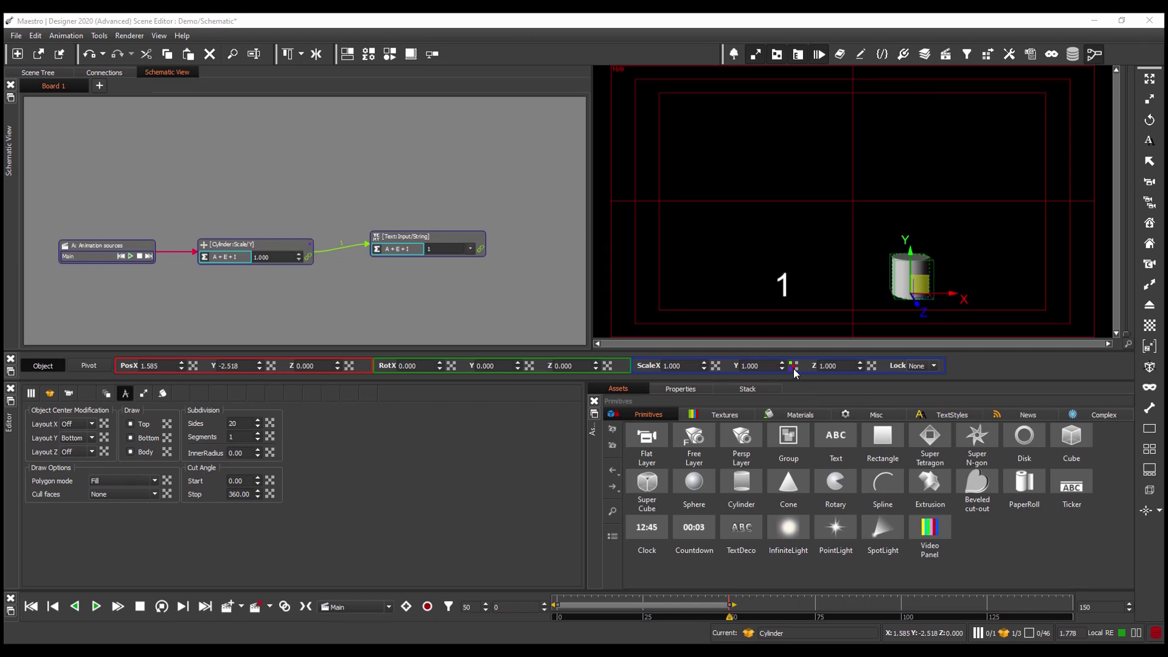
key("ctrl+s")
key("ctrl+a")
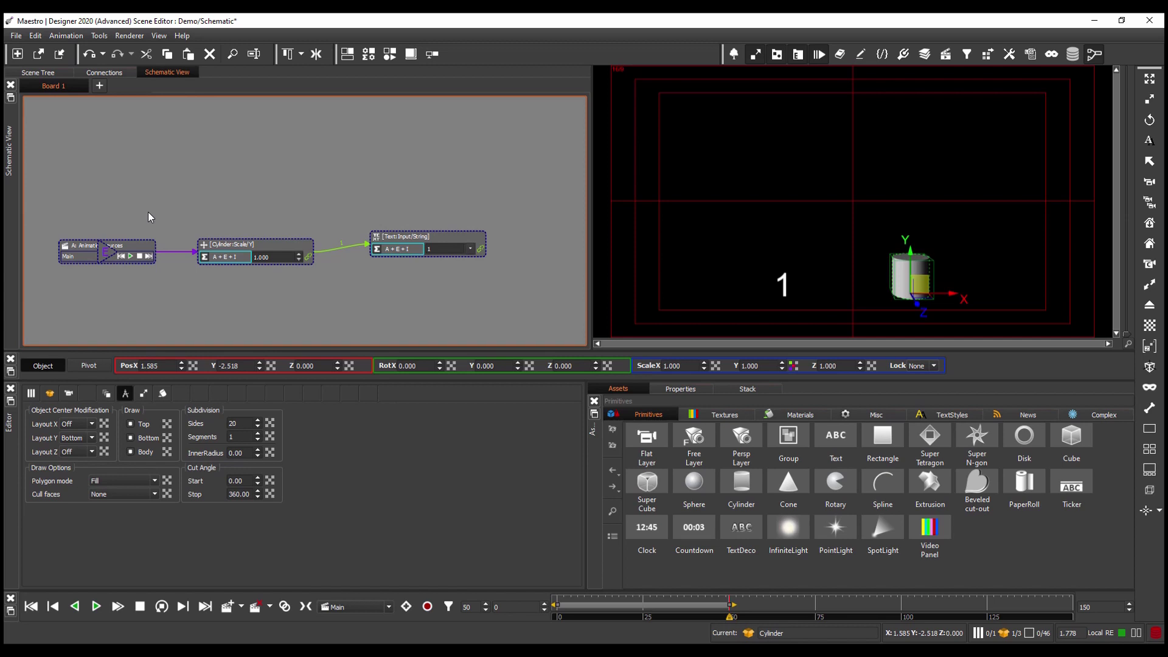
left_click_drag(104, 257, 130, 296)
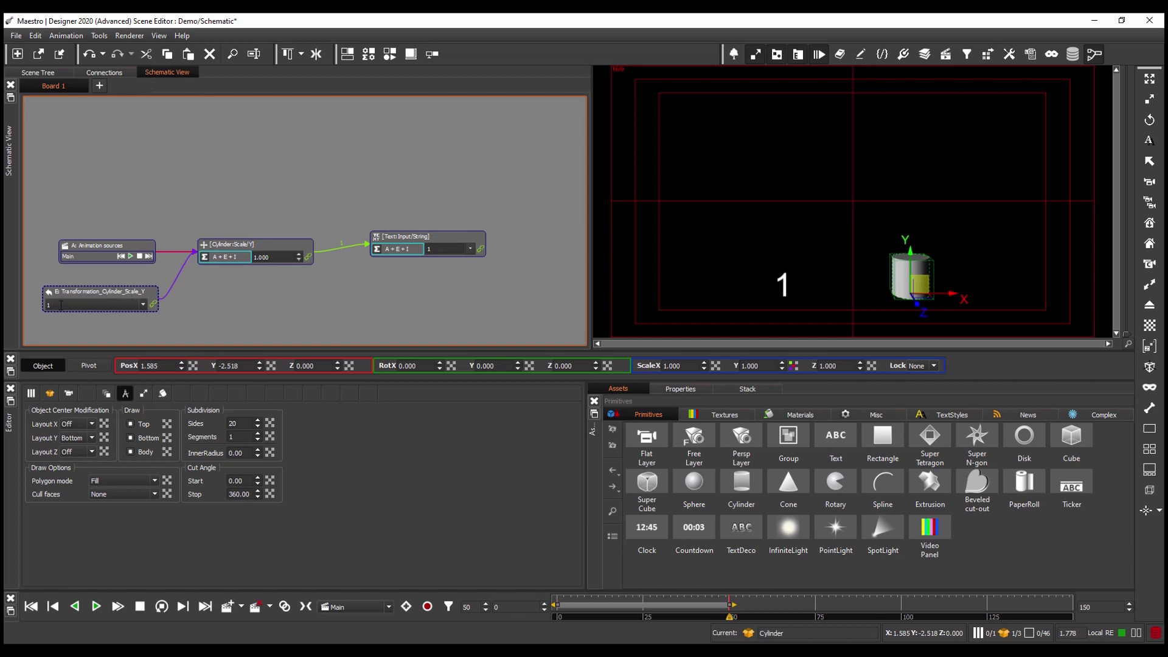
Step: Set the Y scale export's value to 0.5 and play the animation
left_click(95, 307)
type("0.5")
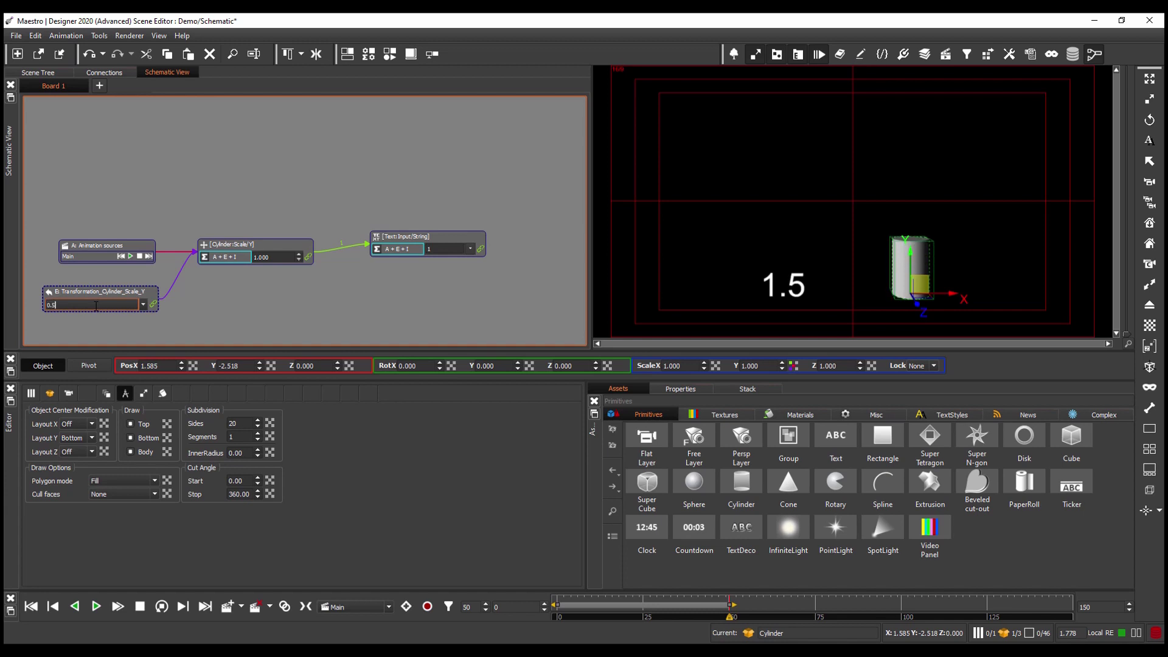
left_click(97, 606)
Step: Replace the Cylinder:Scale/Y node's function with float (A*E/20)
left_click(200, 270)
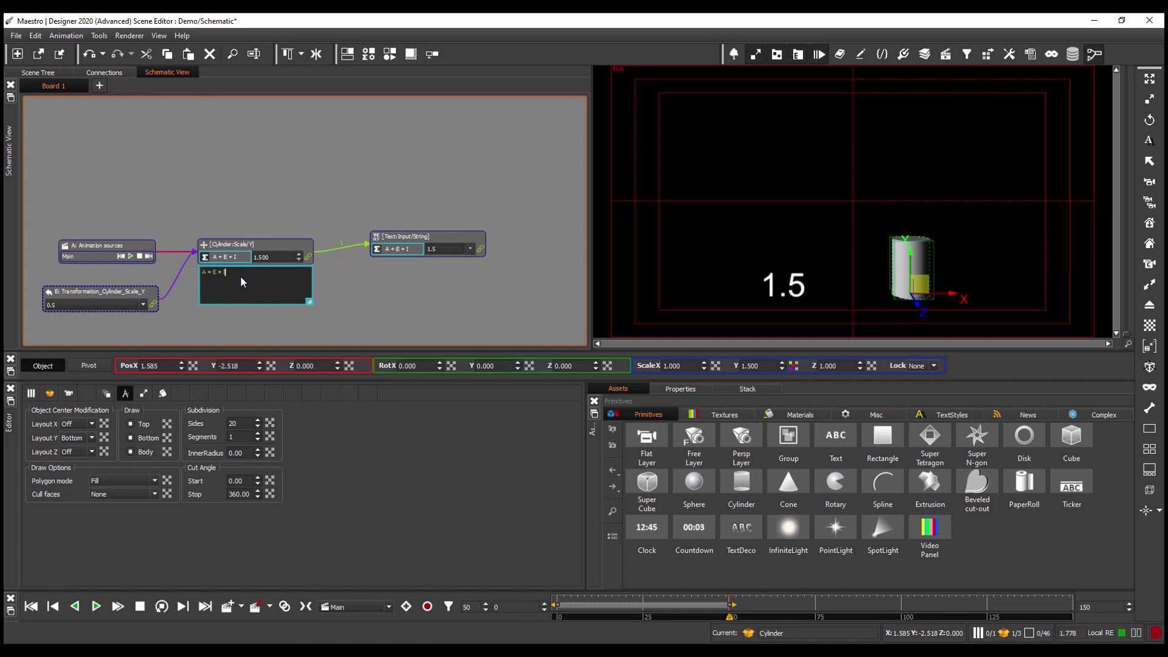
key("BackSpace")
key("BackSpace")
key("BackSpace")
type("float")
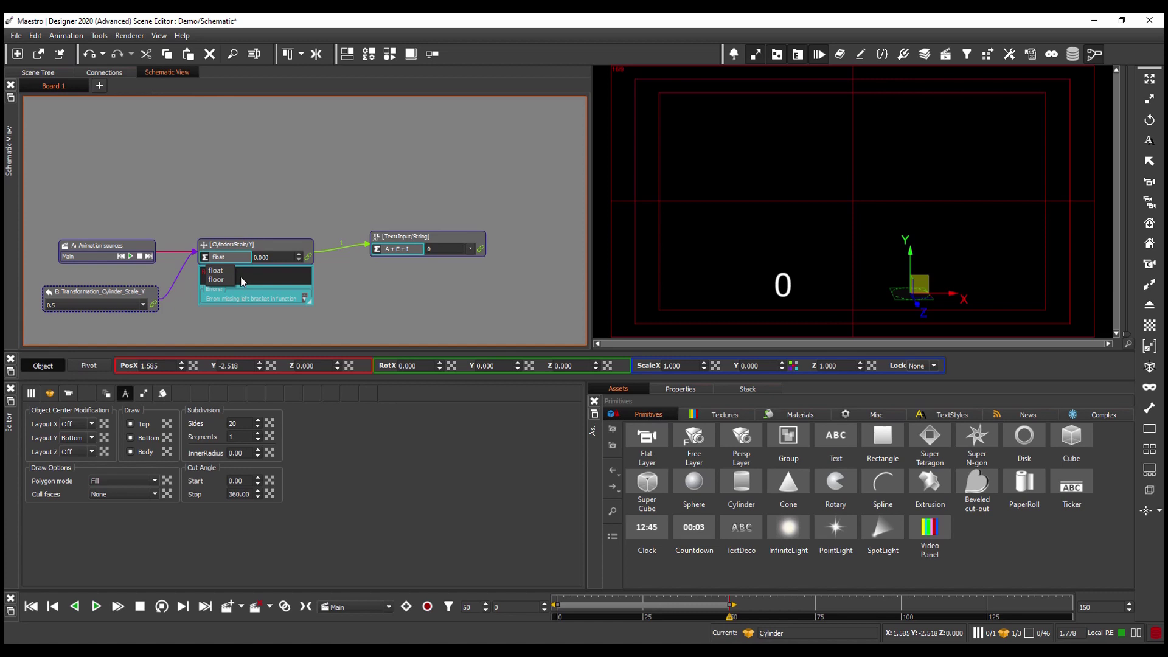
type("(A*E/20")
type(")")
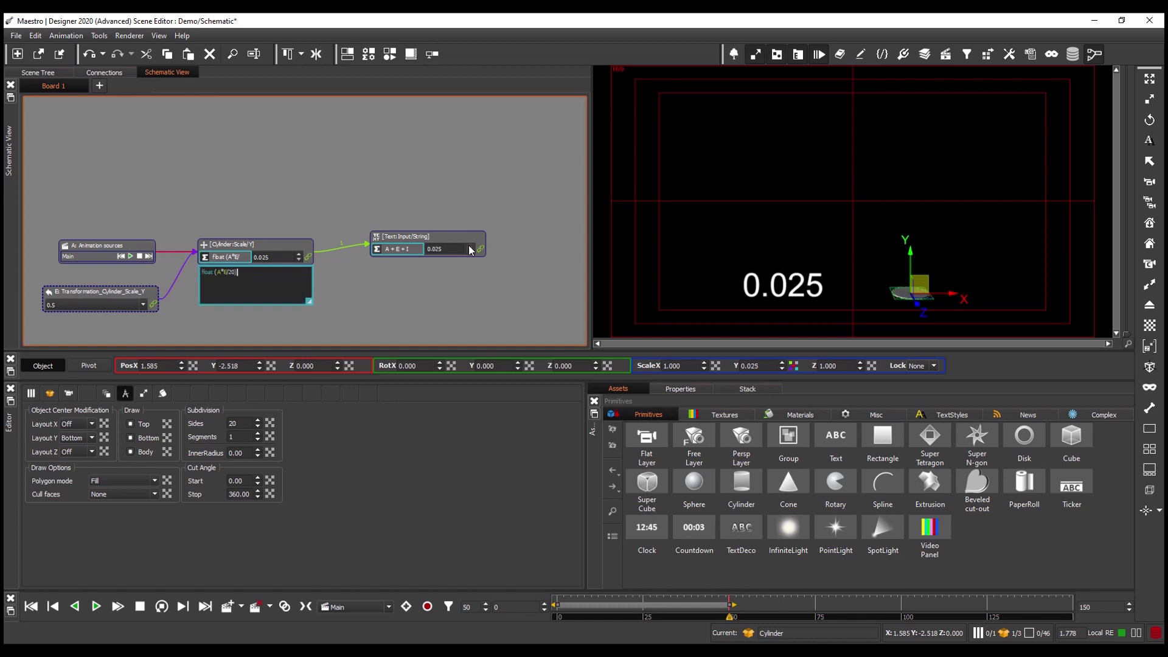
Step: Replace the Text:Input/String node's function with prec(1, float(I*20)) +"%"
left_click(377, 249)
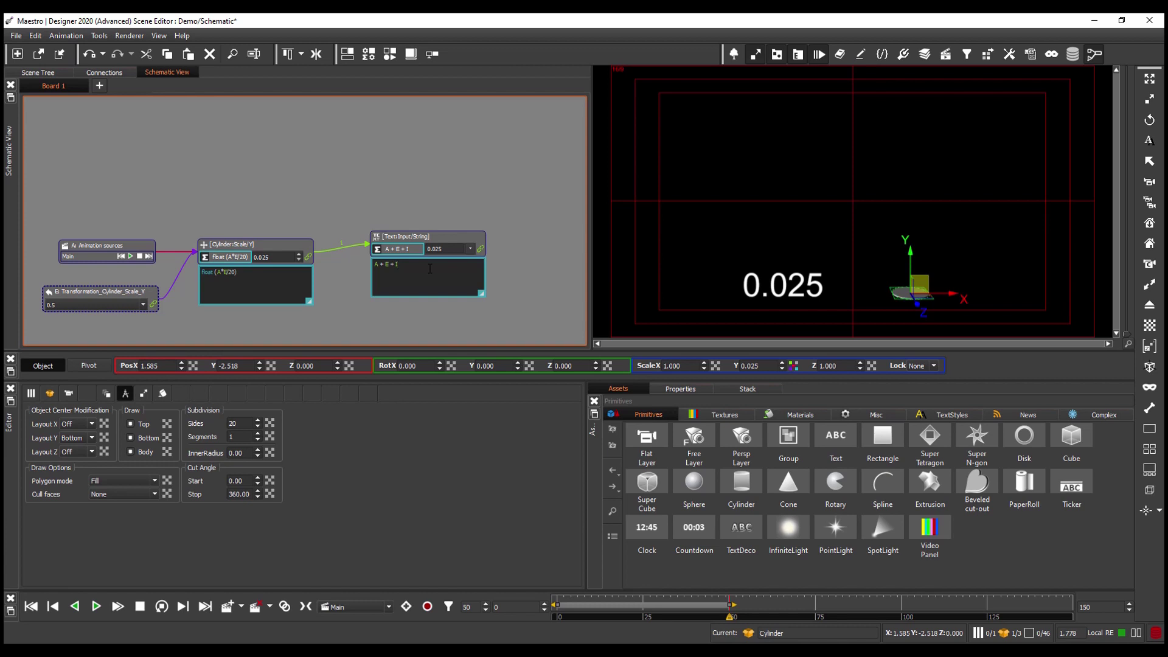
key("ctrl+a")
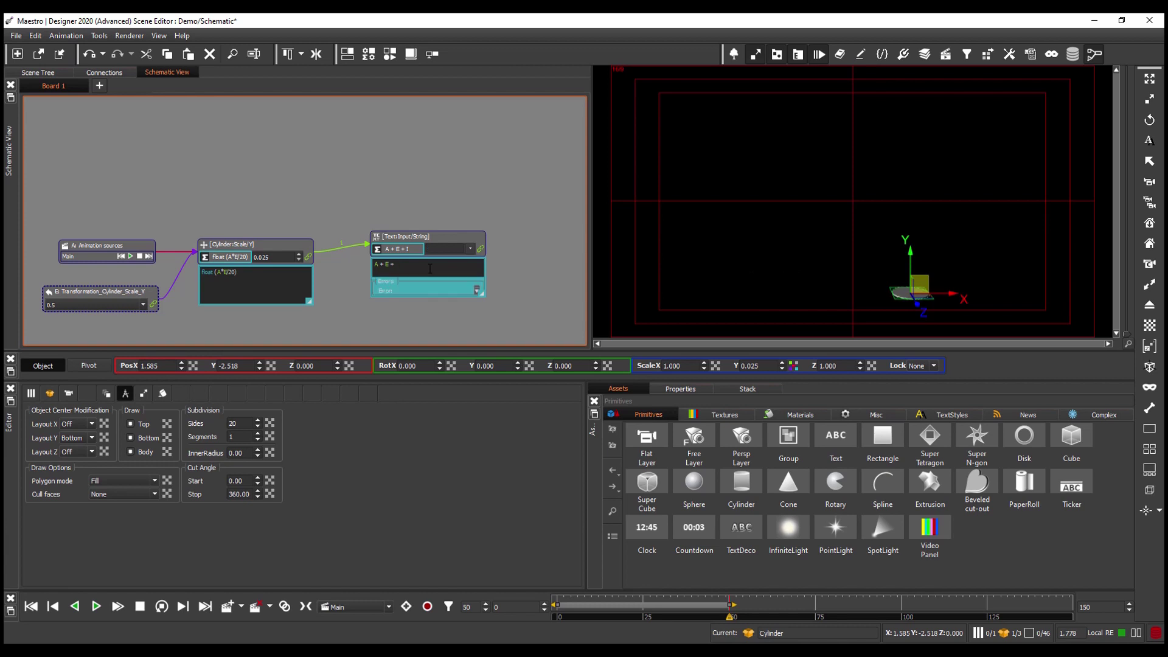
key("BackSpace")
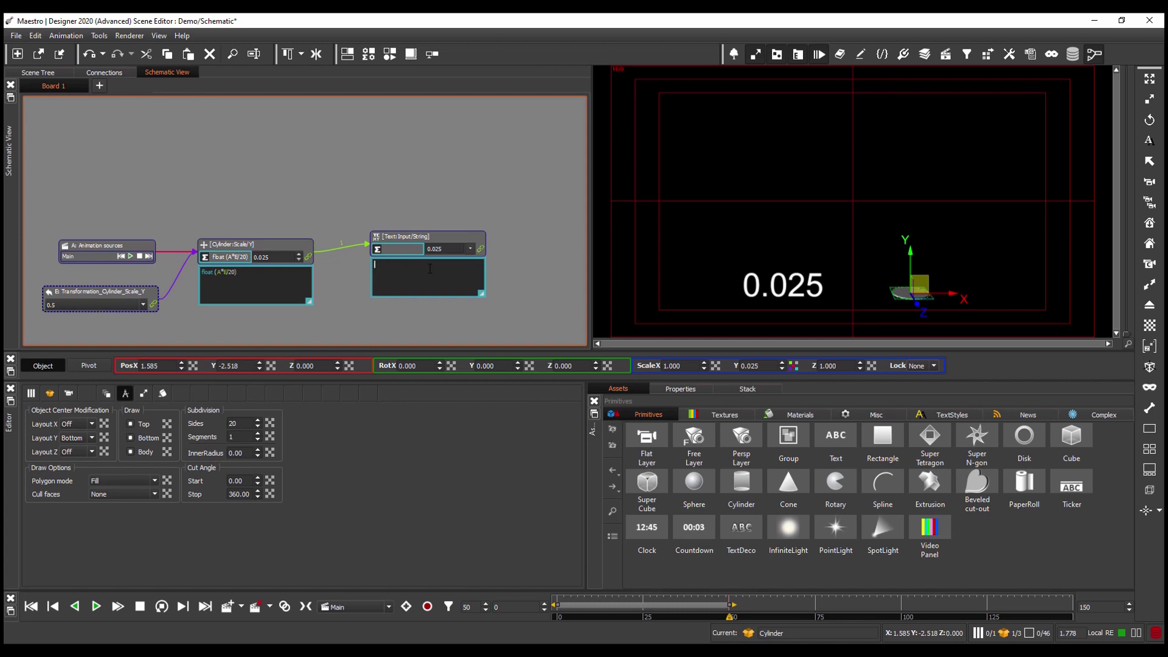
type("prec")
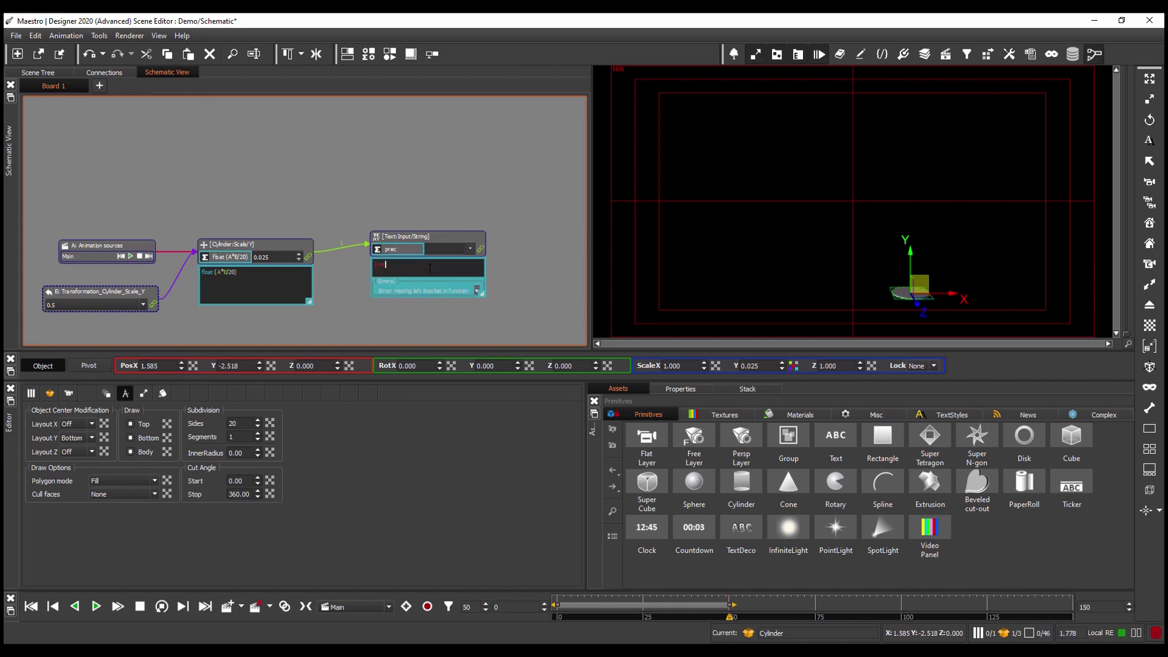
type("(1, float(")
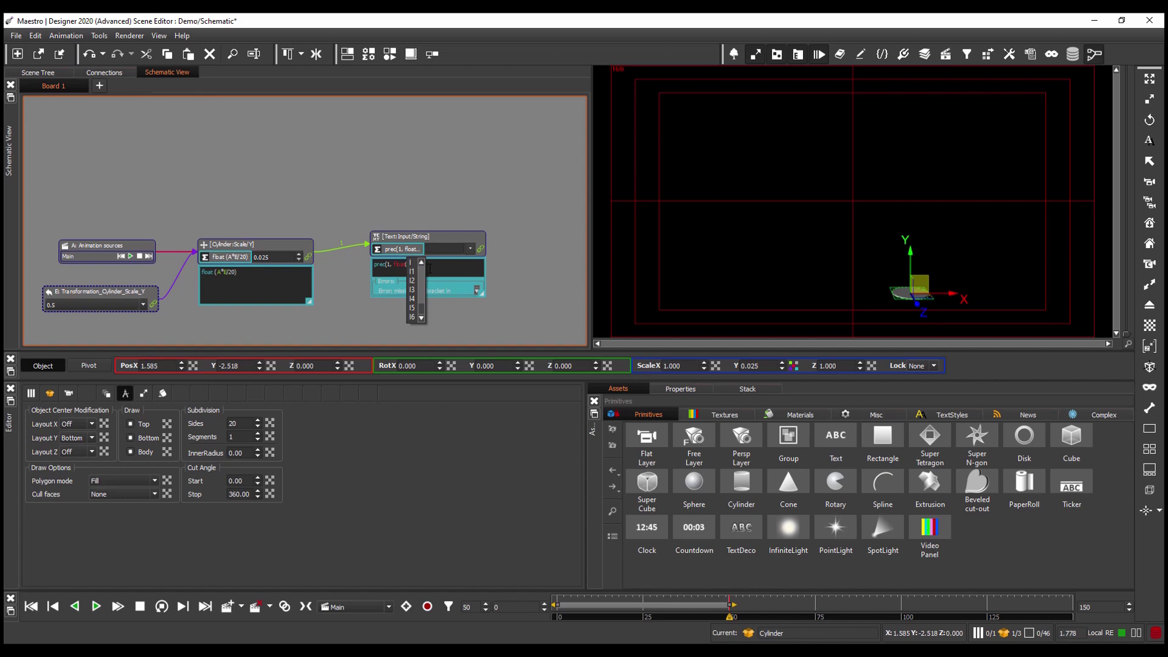
type("I*20))")
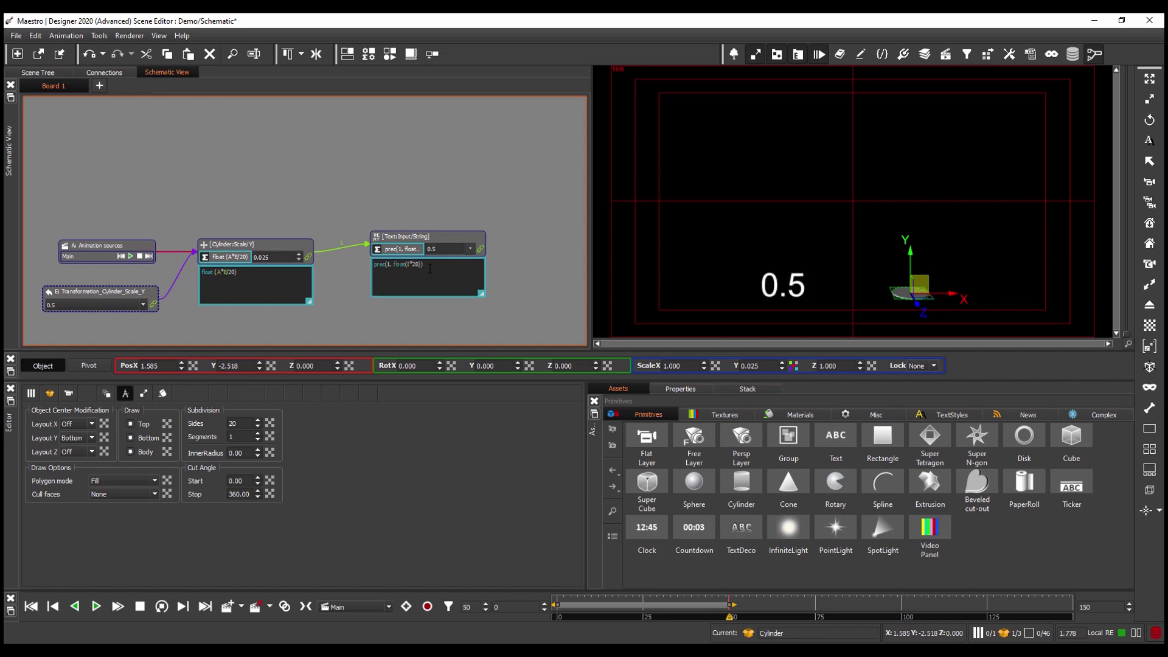
type(" +\"%")
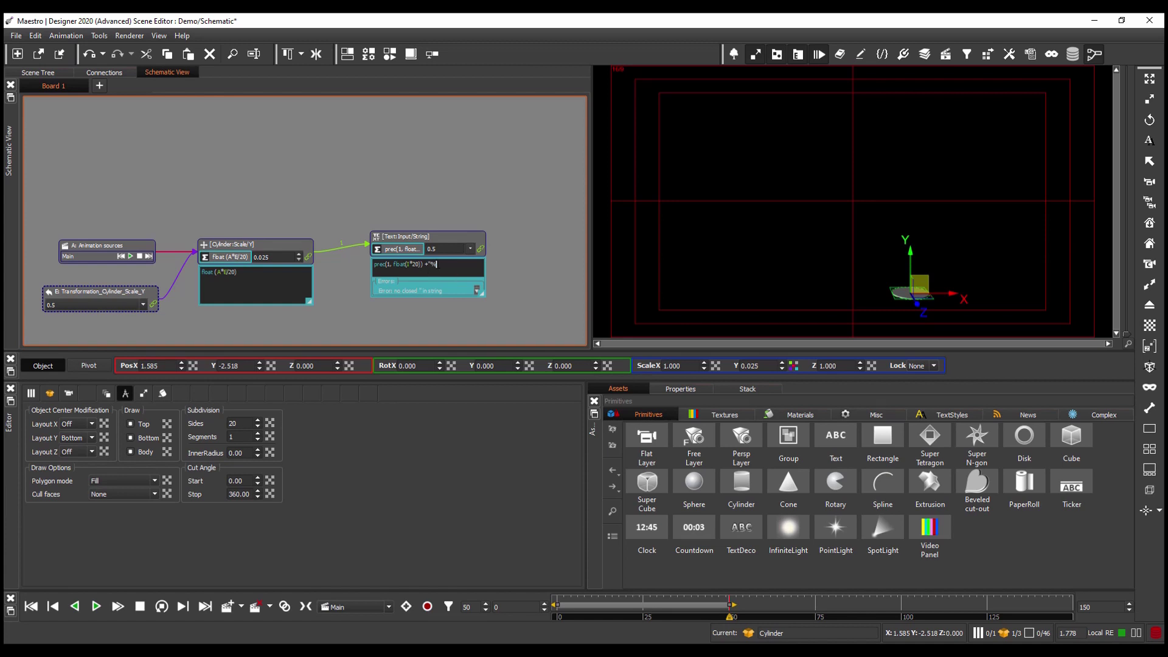
type("\"")
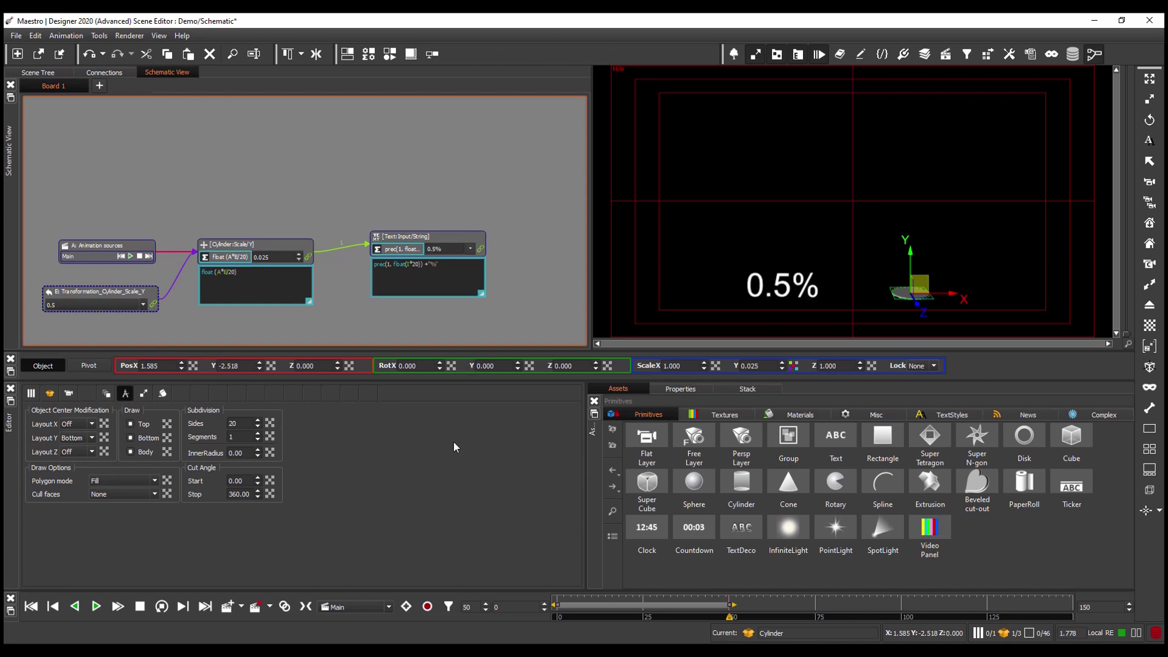
Step: Set the Y scale export's value to 78 and play the animation from the start
left_click(64, 306)
type("78")
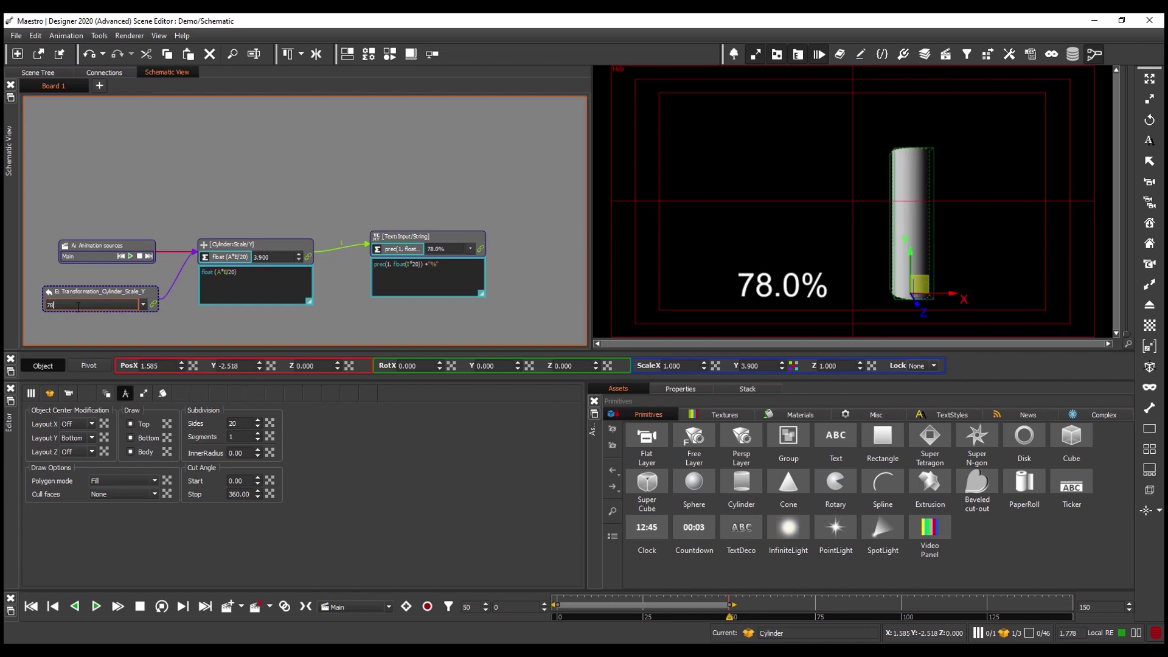
left_click(31, 606)
left_click(96, 606)
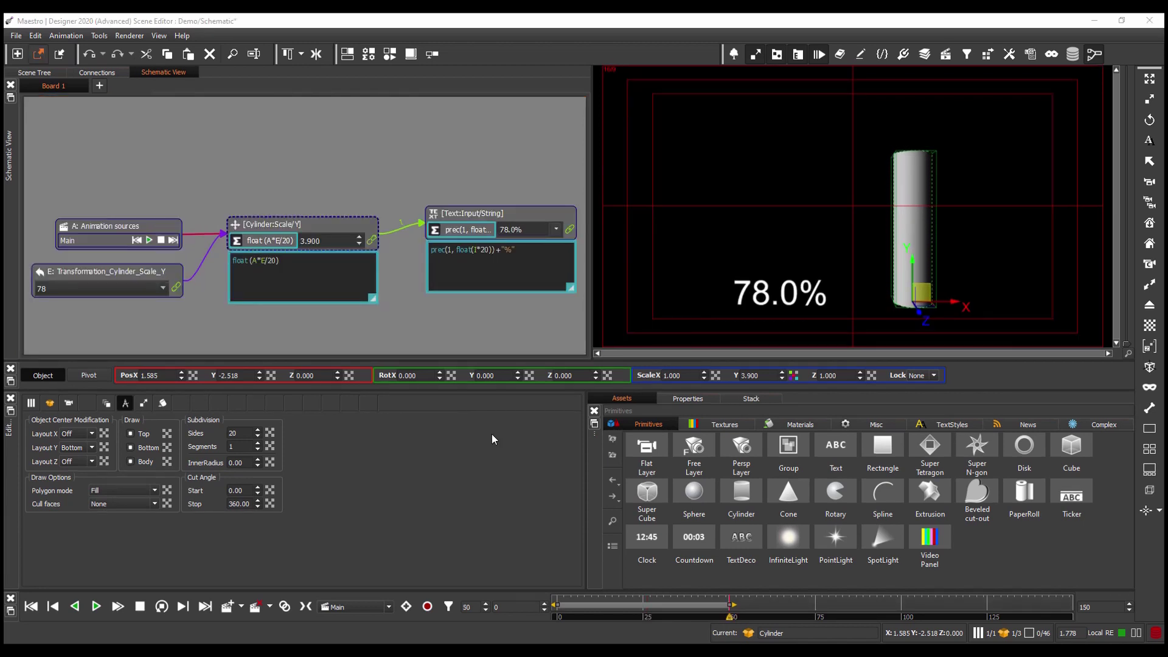
Step: Hide the Text:Input/String node from the schematic board
left_click(457, 215)
right_click(455, 213)
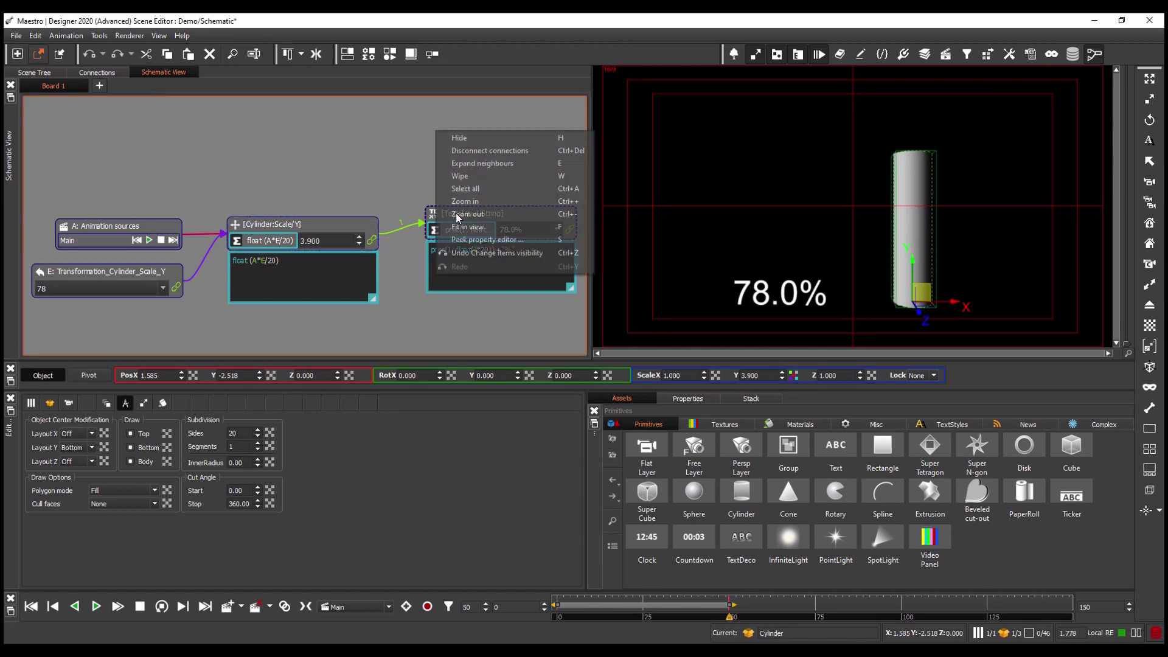
left_click(467, 140)
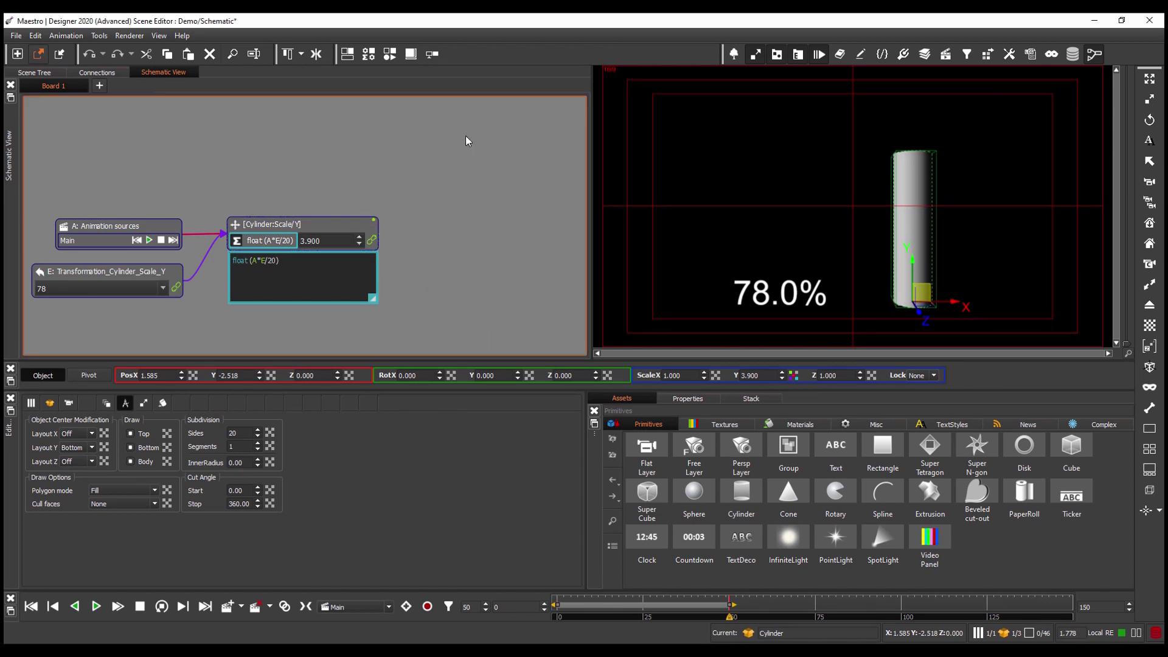
Step: Bring the hidden text node back onto the board by expanding the neighbours of the Cylinder:Scale/Y node
right_click(356, 224)
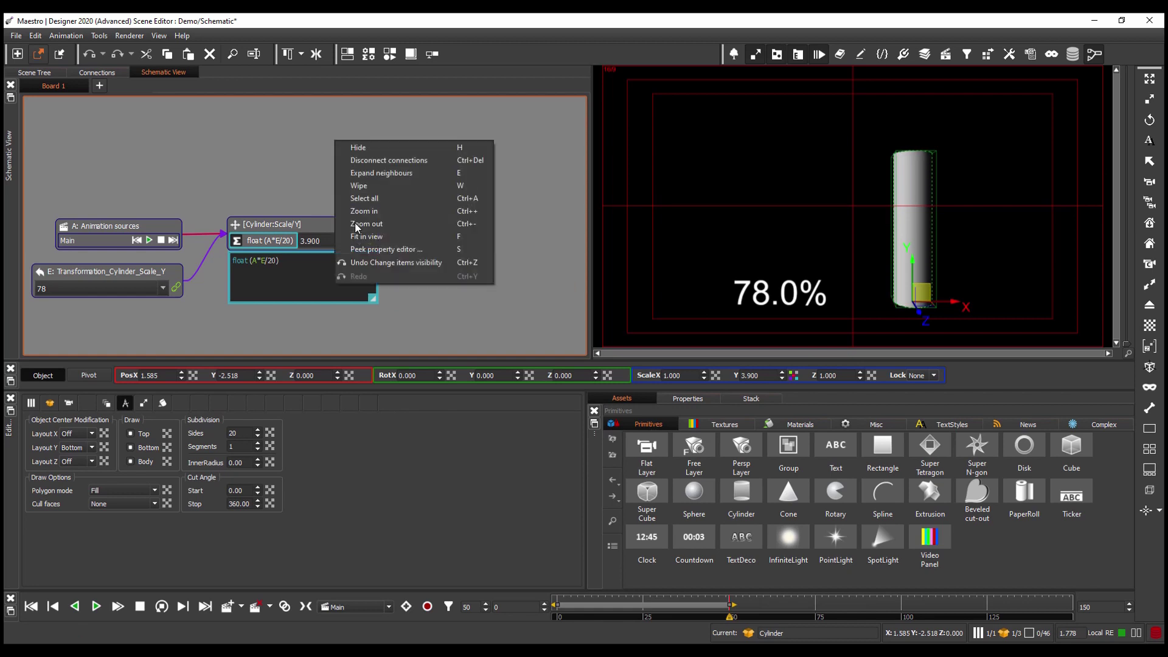
left_click(371, 173)
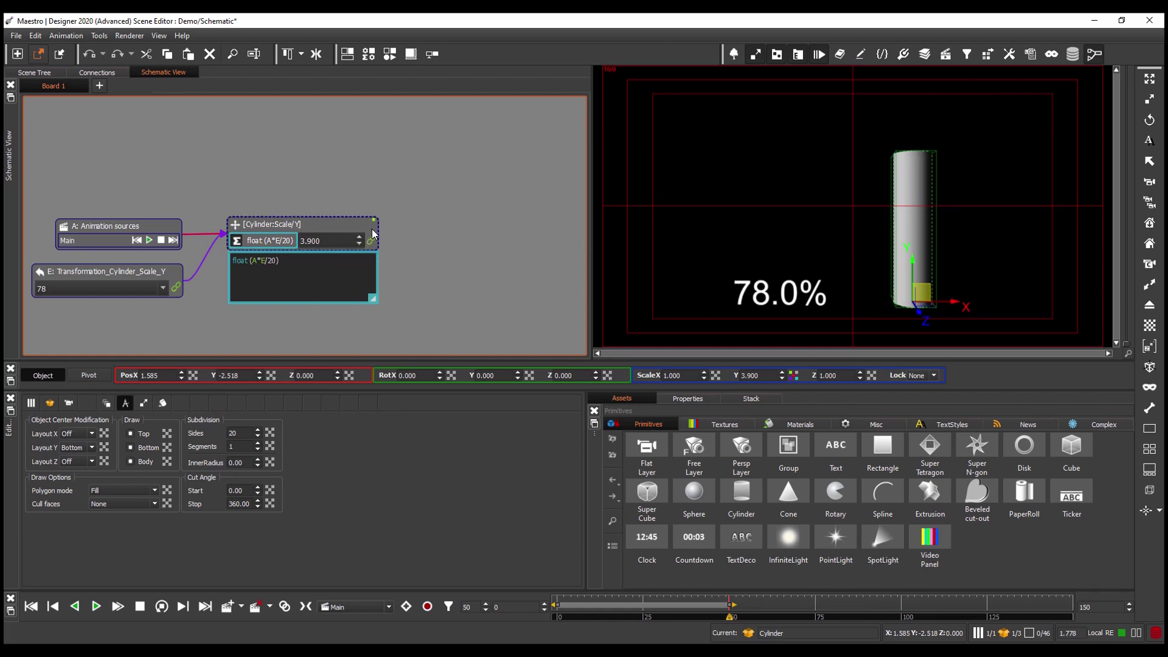
right_click(373, 234)
left_click(390, 178)
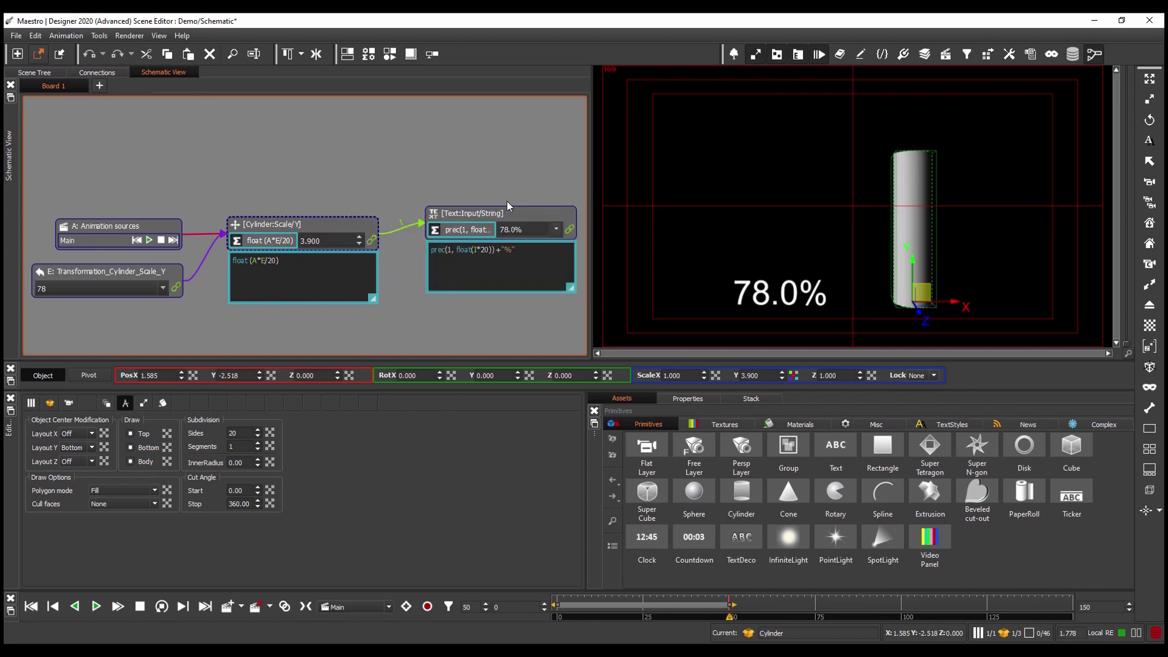
Step: Peek at the property editor of the Text:Input/String node
right_click(474, 128)
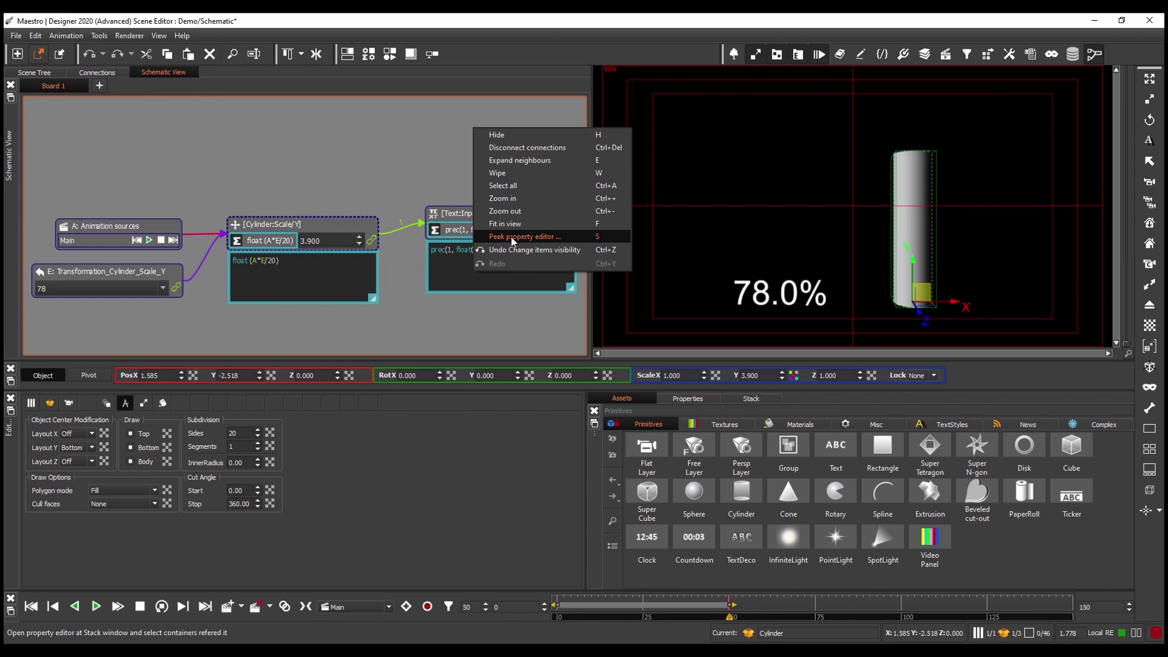
left_click(512, 236)
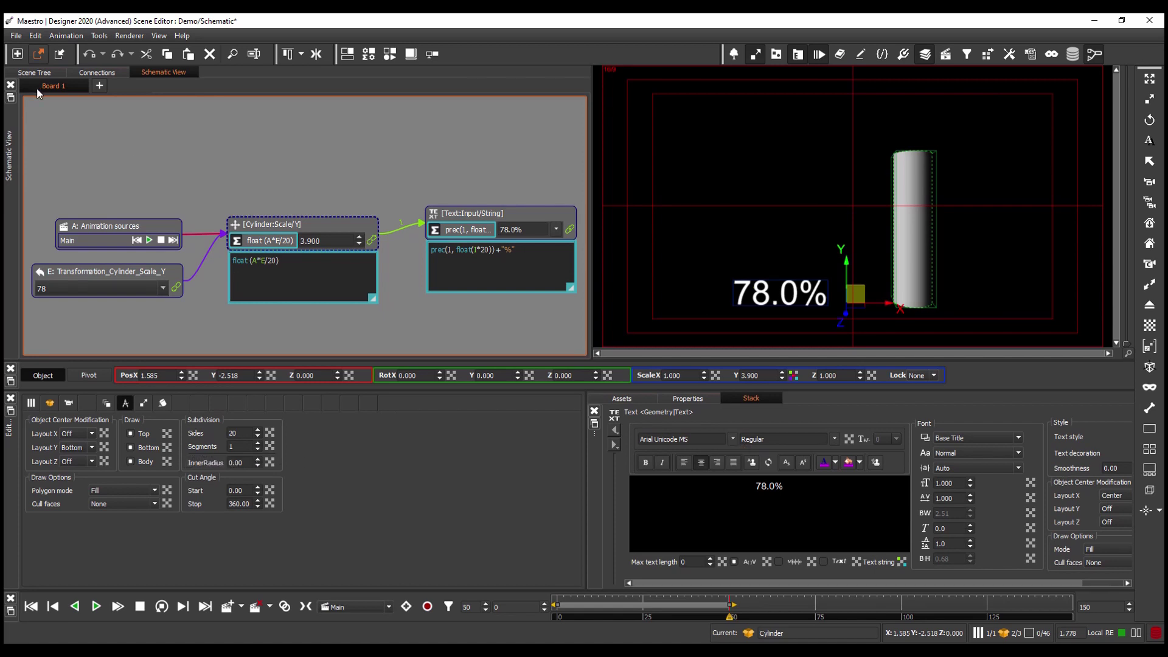
Step: Open the AVID_E_L3D_Sports scene from the Avid_EU project
left_click(16, 36)
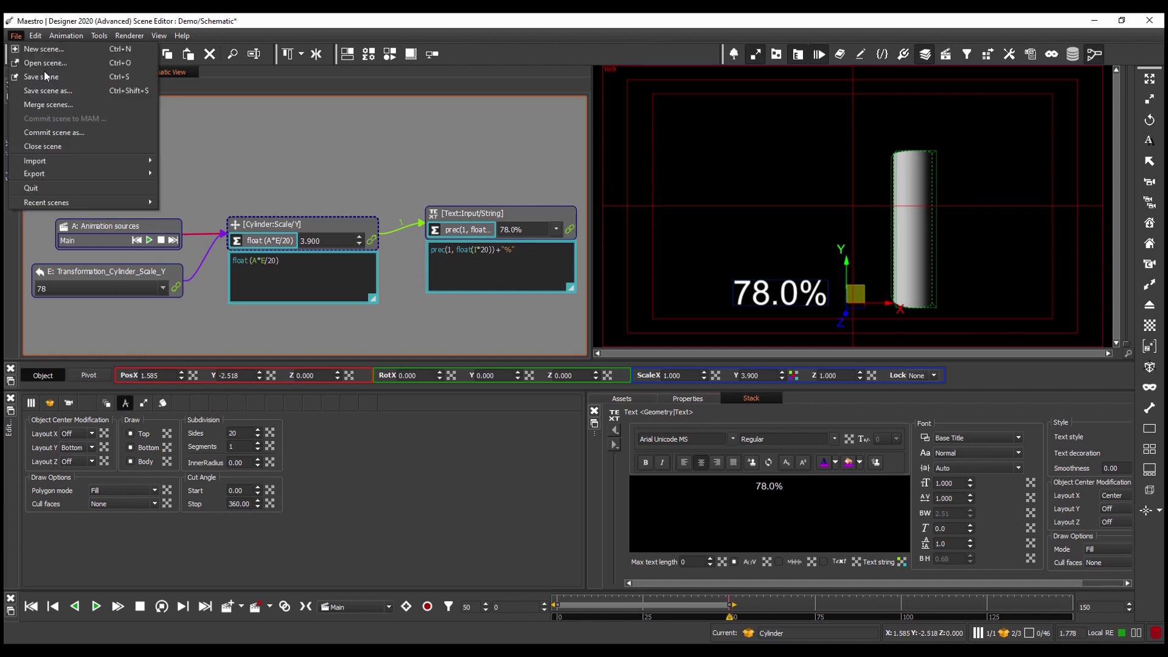
left_click(46, 60)
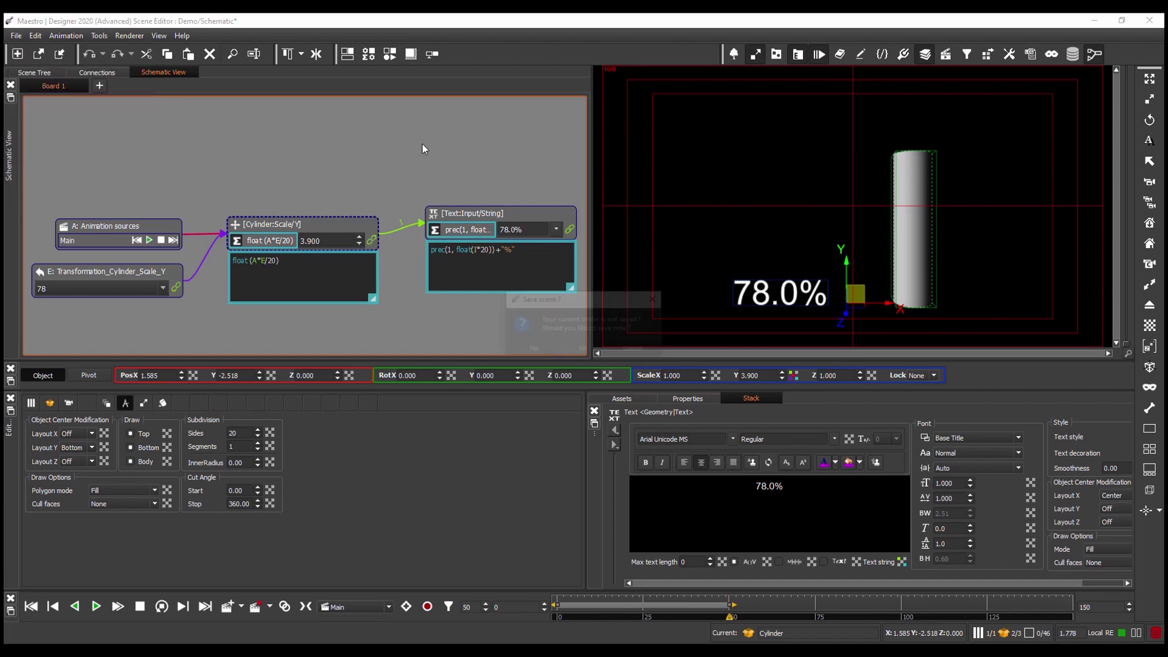
left_click(590, 349)
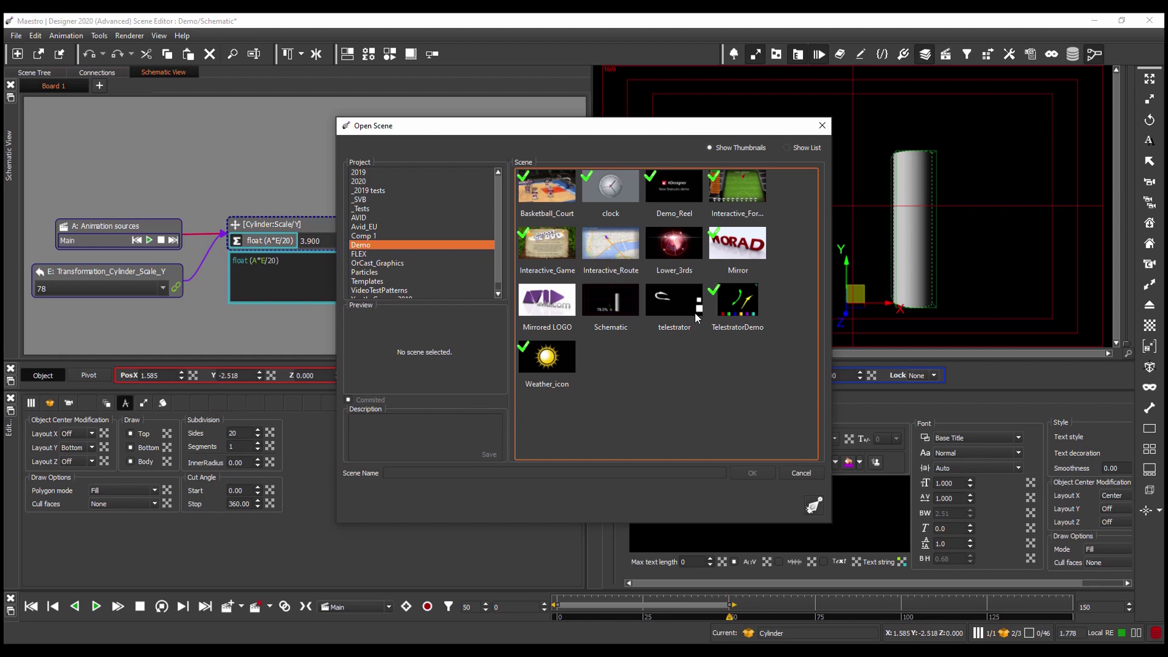
key("Up")
key("Up")
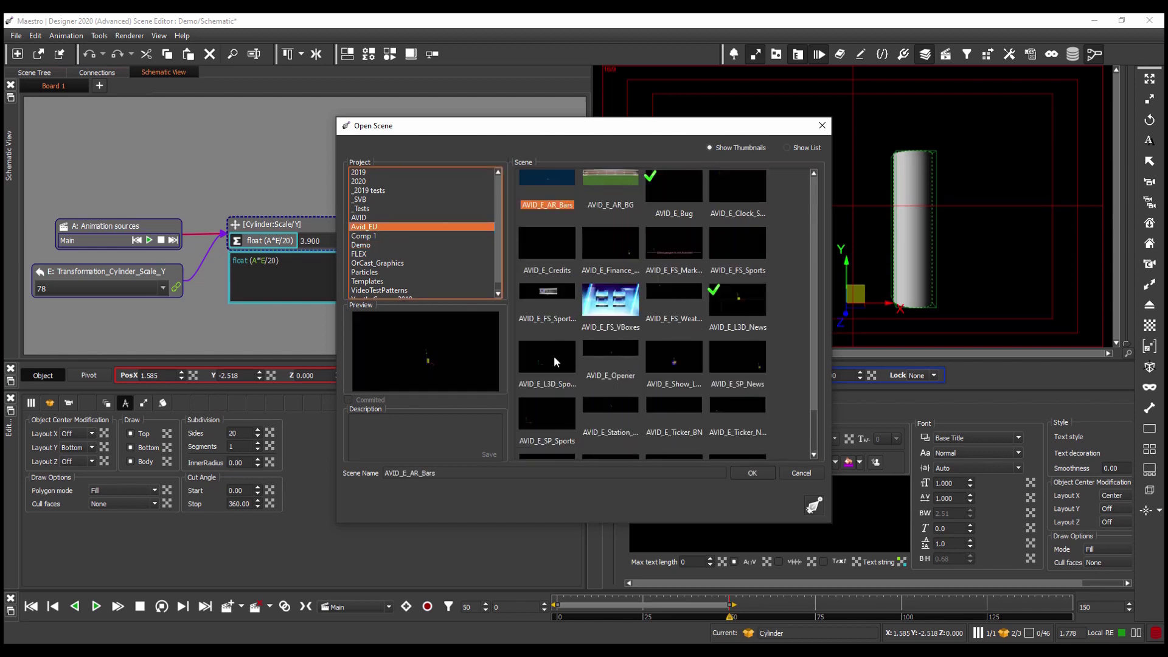
left_click(553, 356)
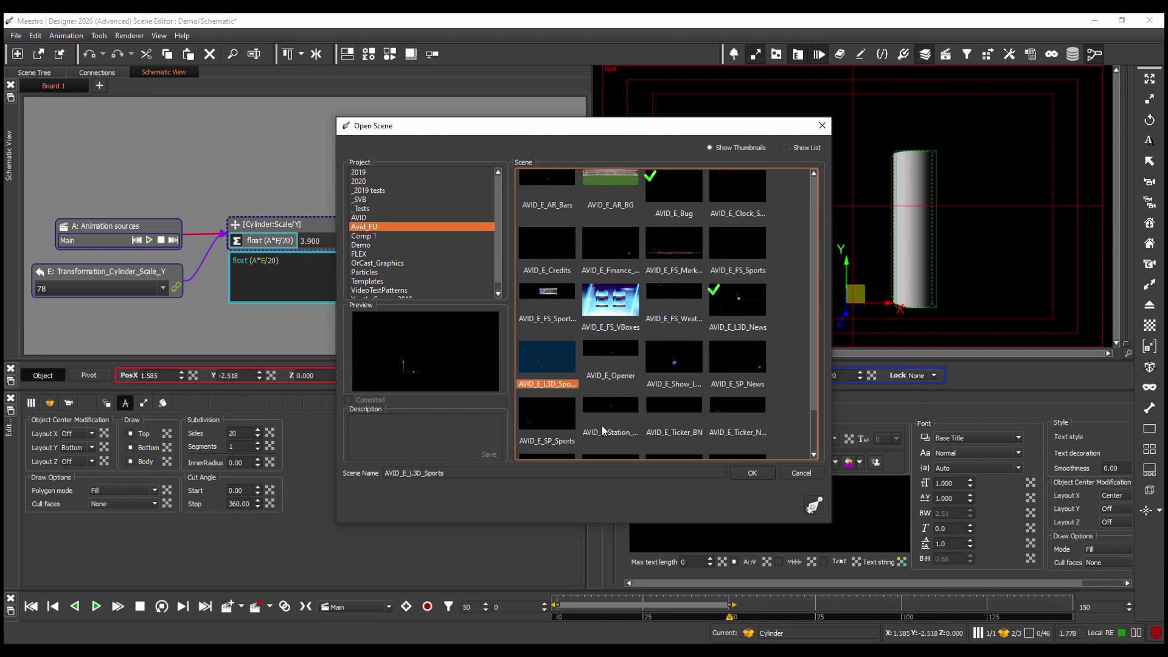
left_click(754, 474)
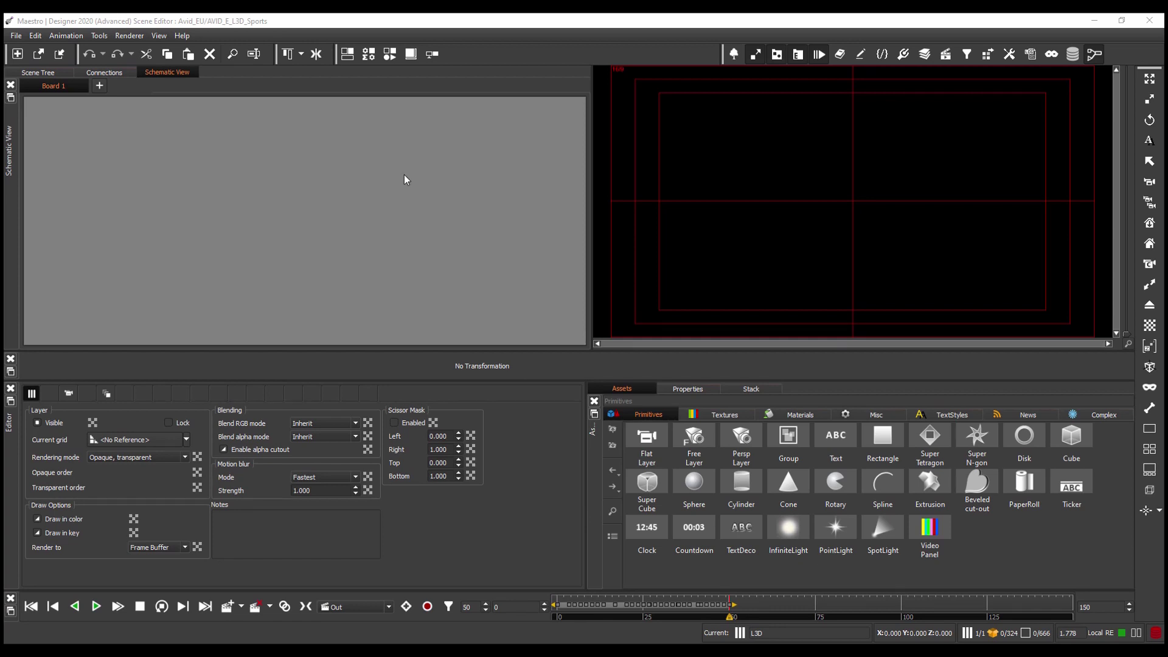
Step: Show the scene's connections and dock the Connections window with Assets, Properties and Stack, separate from the Schematic View
left_click(116, 74)
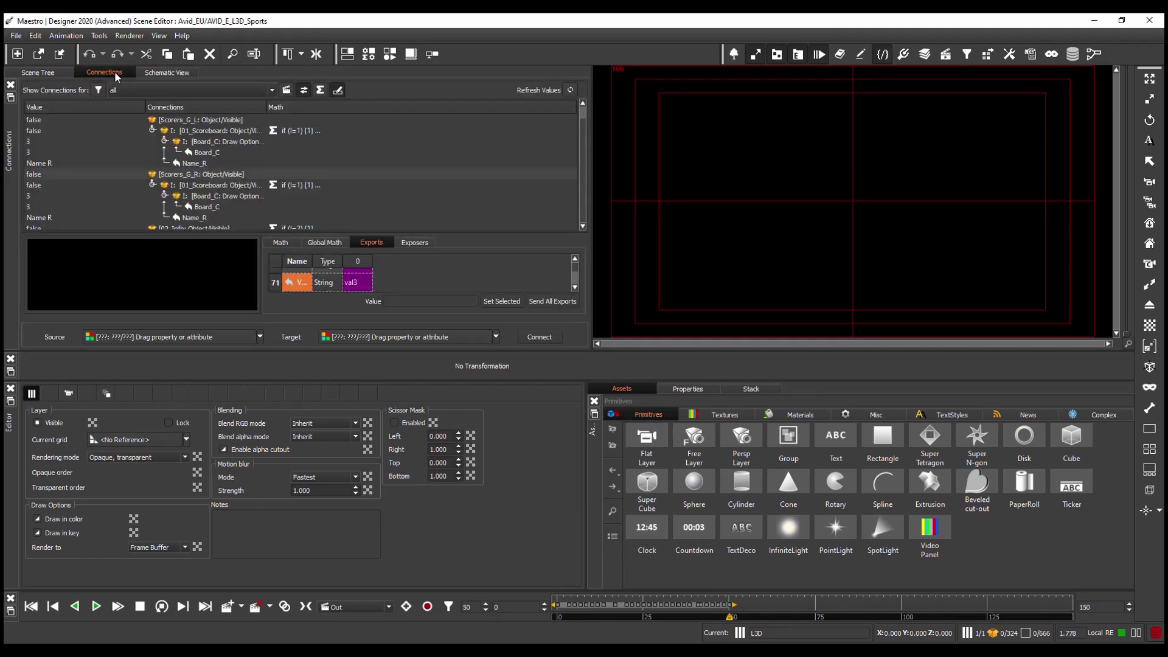
left_click(10, 99)
left_click_drag(81, 74, 802, 429)
Step: Add the 01_Scoreboard:Object/Visible property from the connections list to Board 1 of the Schematic View
left_click(357, 210)
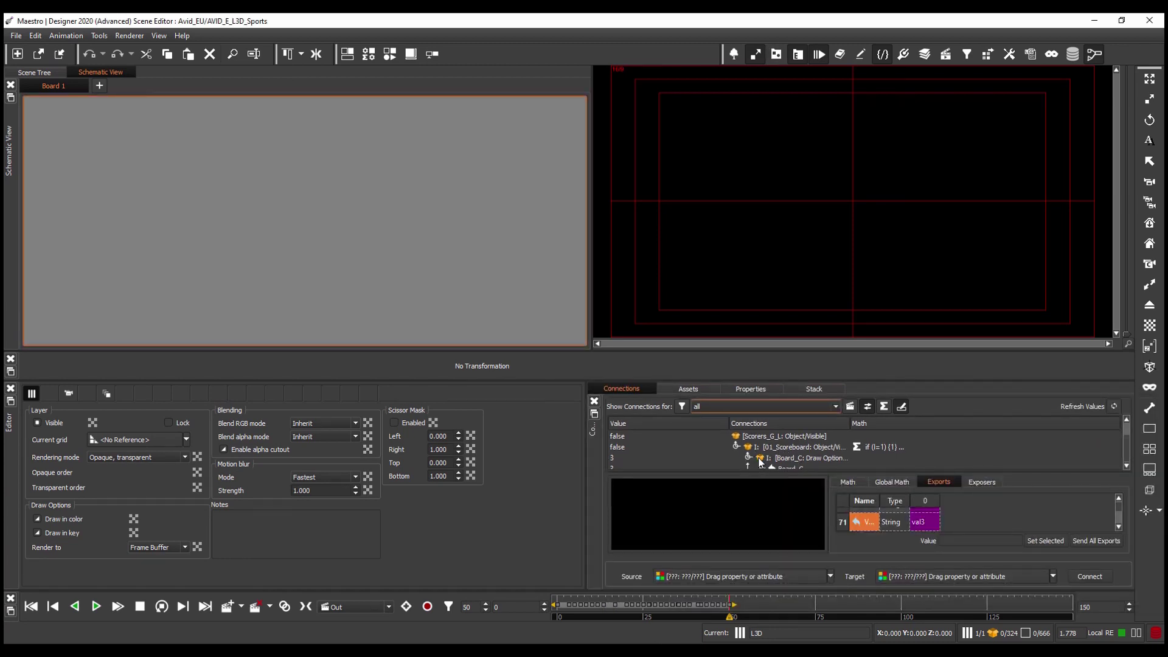
scroll(764, 463, "down", 2)
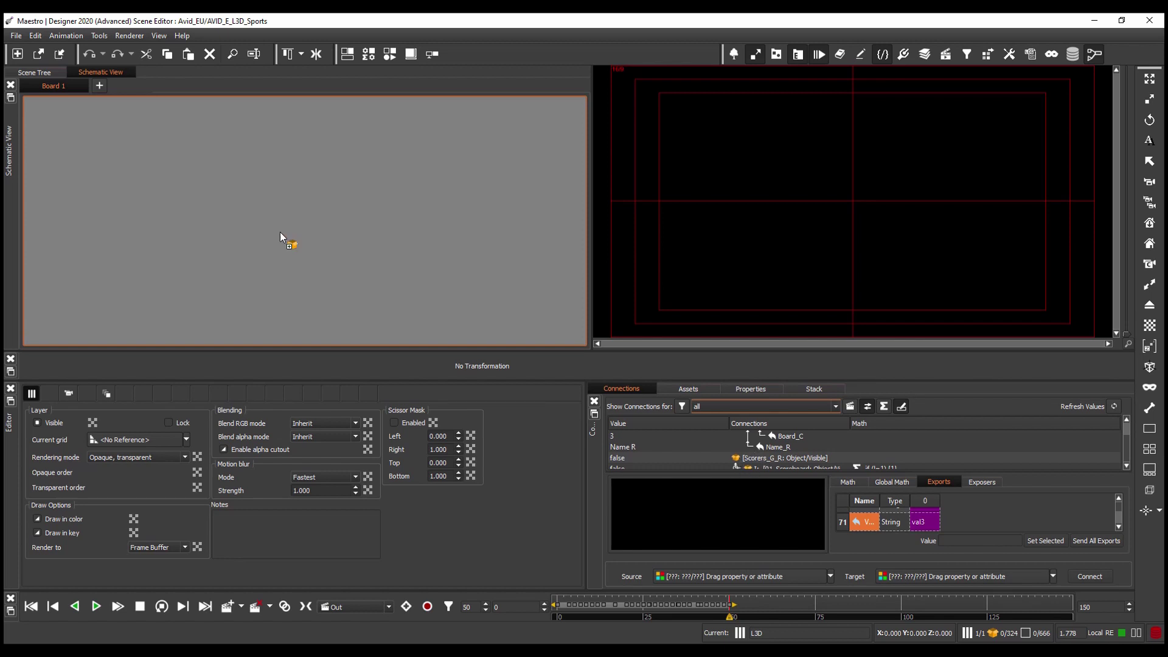
left_click_drag(280, 232, 280, 232)
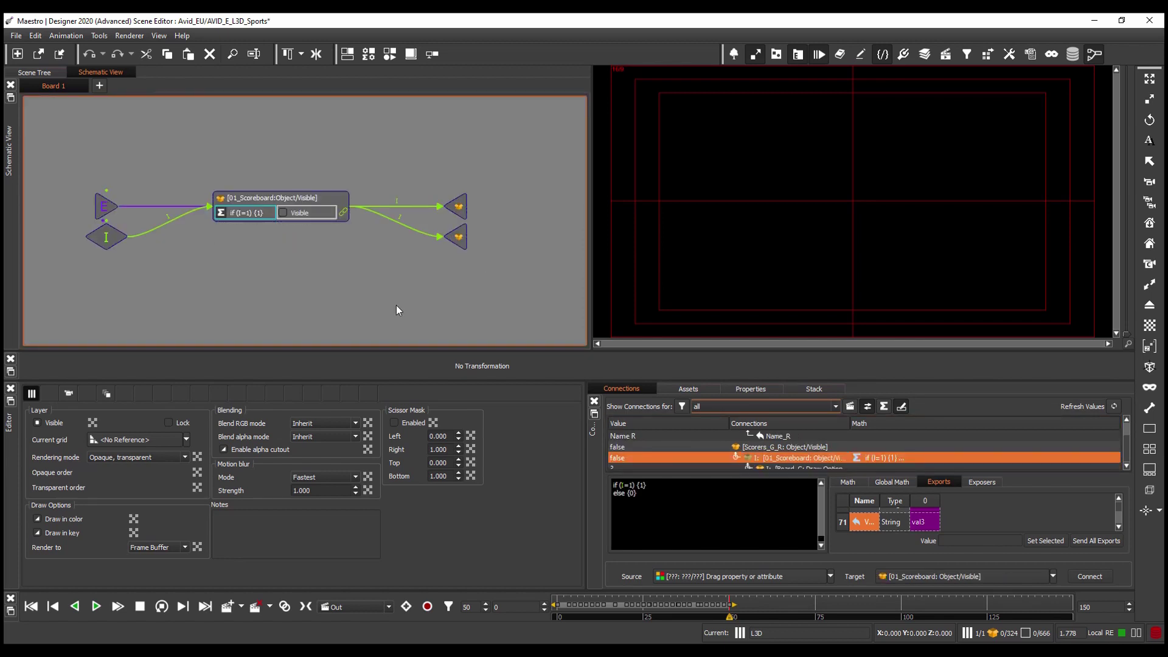